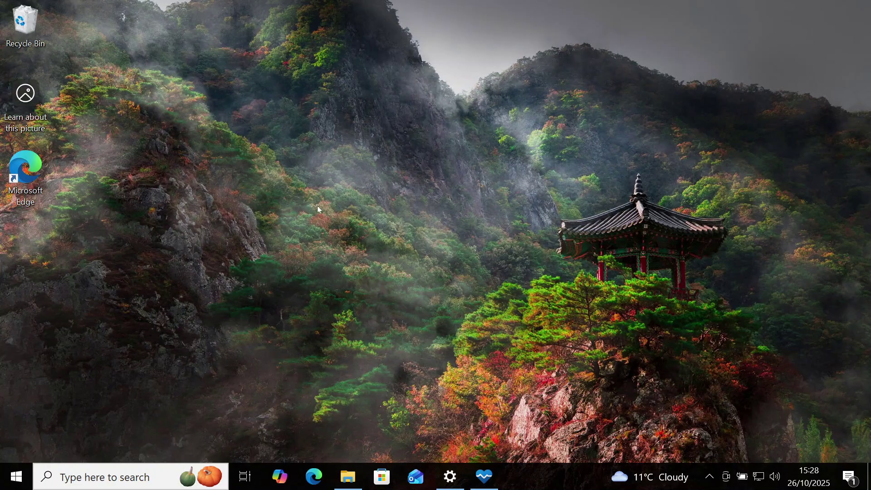
Step: Run PC Health Check's Windows 11 check and highlight the failing TPM 2.0 requirement
click(450, 476)
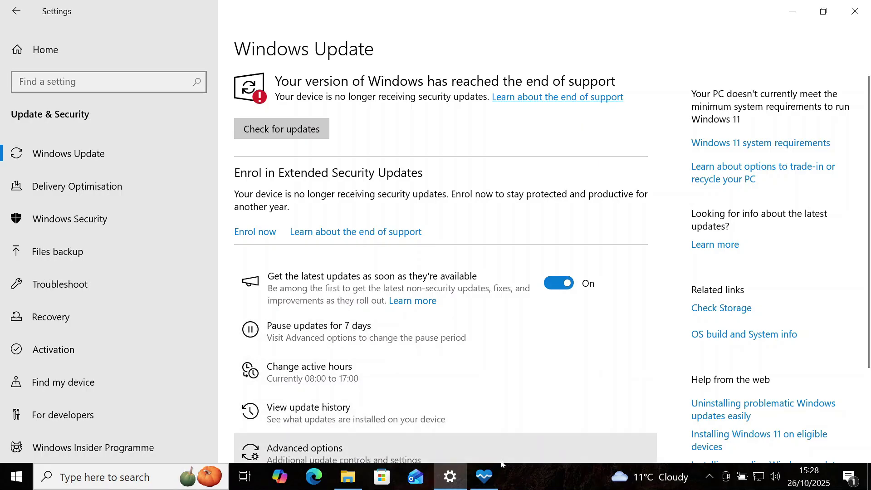
click(485, 478)
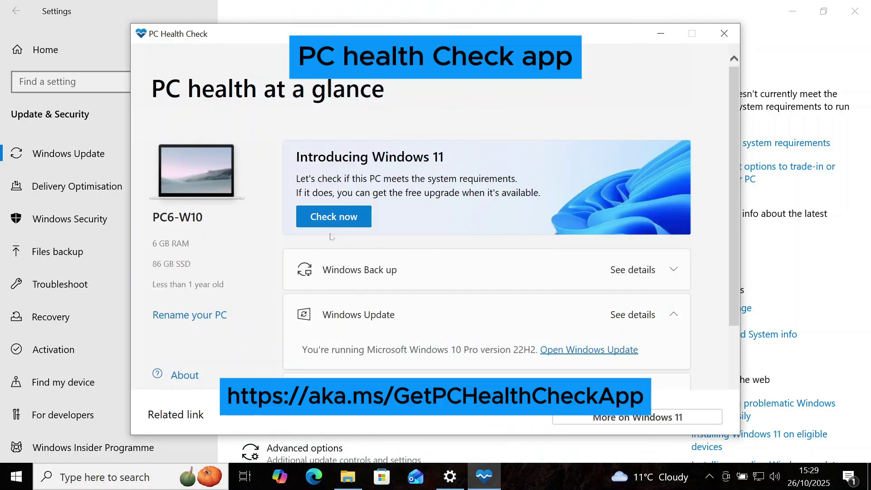
click(335, 219)
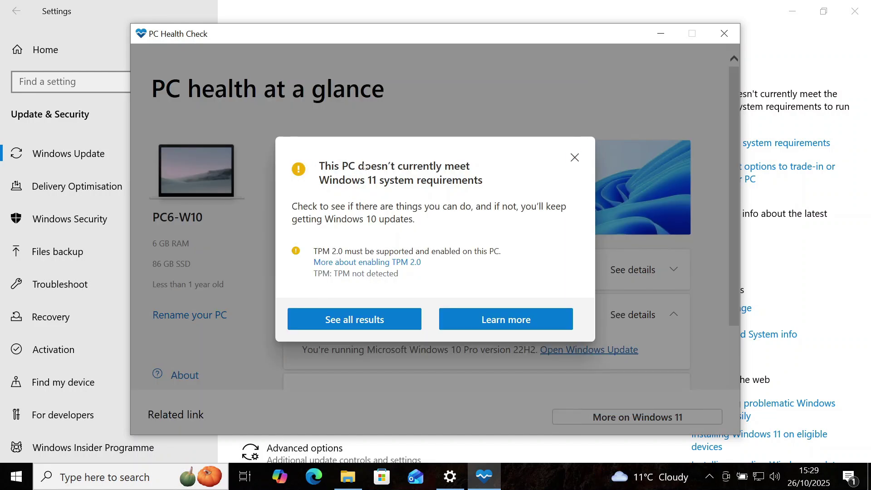
drag(313, 171, 482, 192)
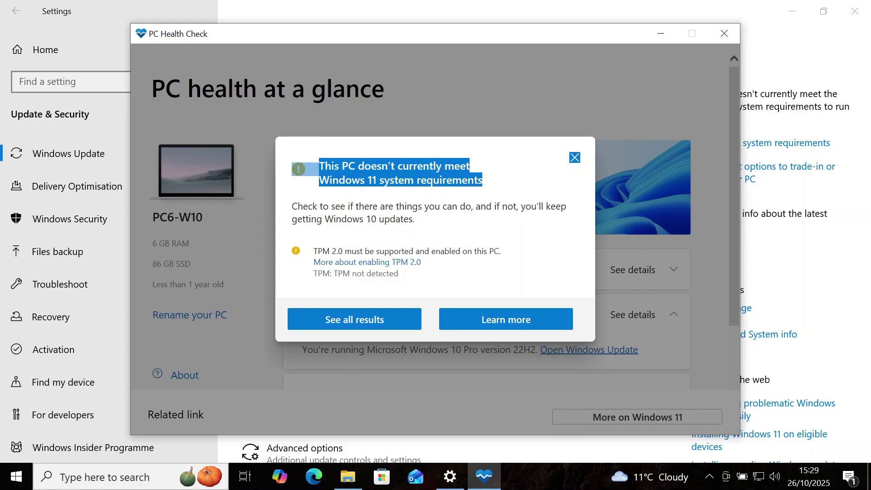
drag(313, 251, 345, 251)
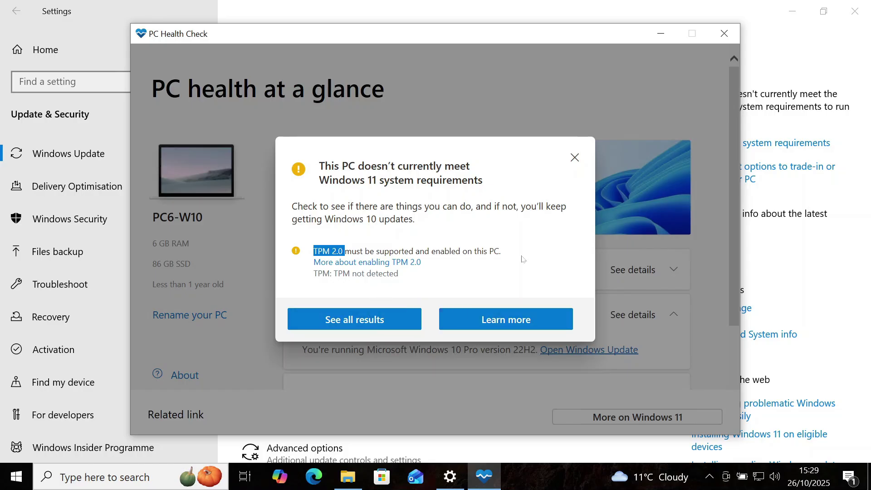
key(super+d)
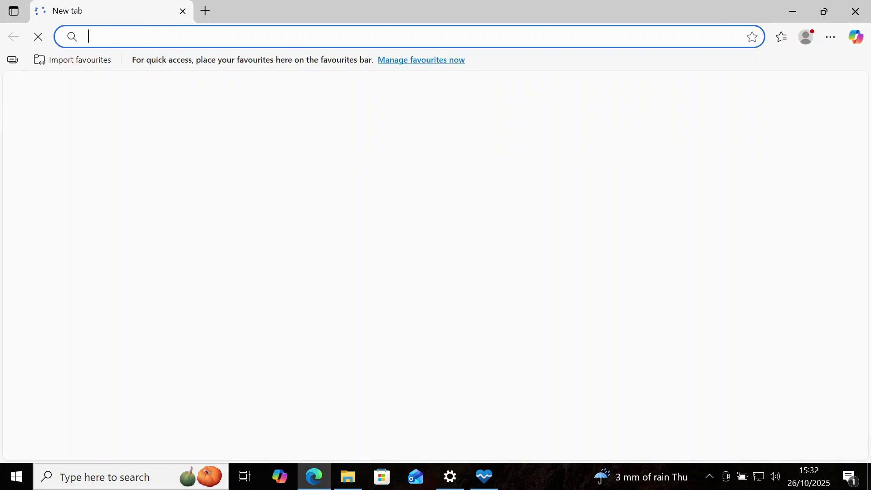
Step: Search 'windows 11 iso download' and open Microsoft's Download Windows 11 page
text(windows 11)
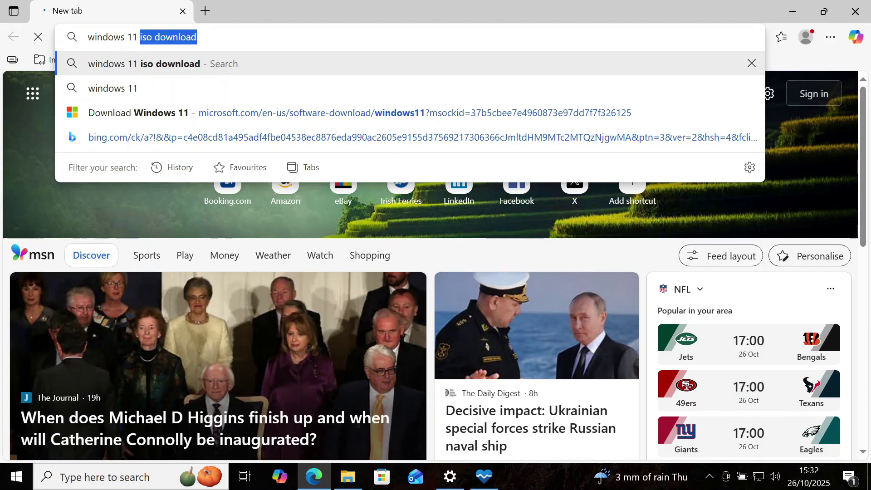
key(Return)
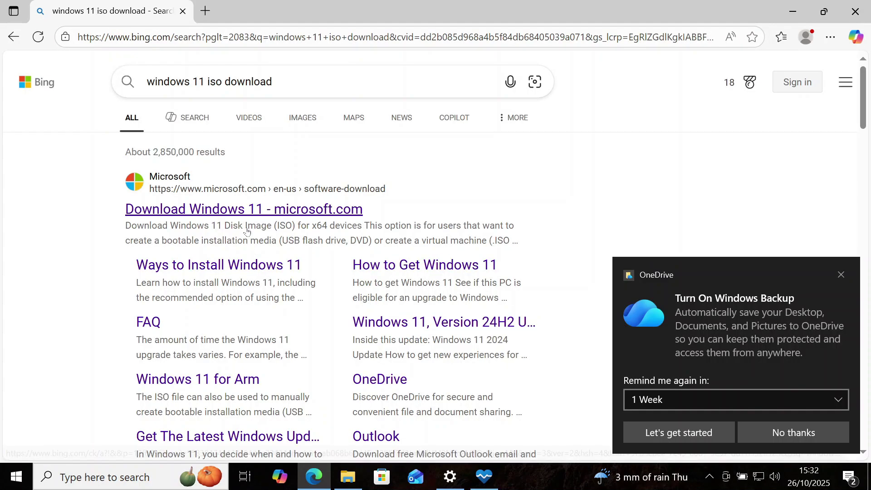
click(215, 209)
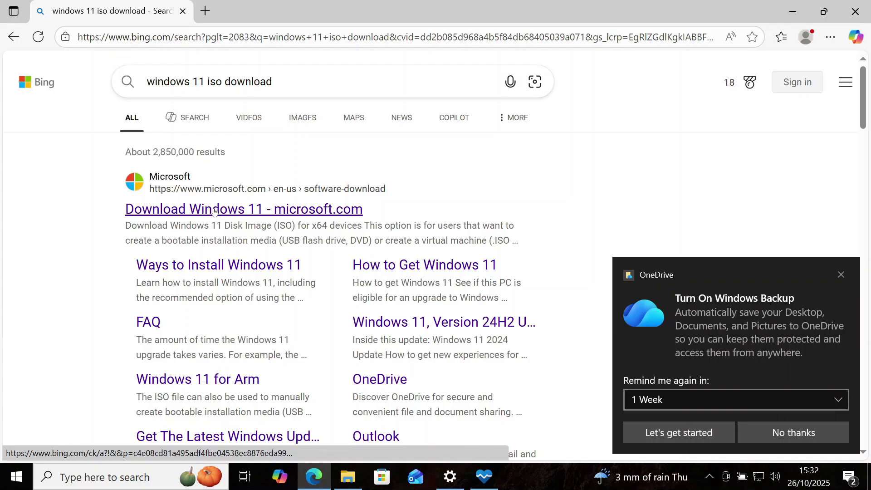
Step: Select Windows 11 (multi-edition ISO for x64 devices) under the disk image downloads and confirm
scroll(266, 297, down, 3)
scroll(265, 296, down, 6)
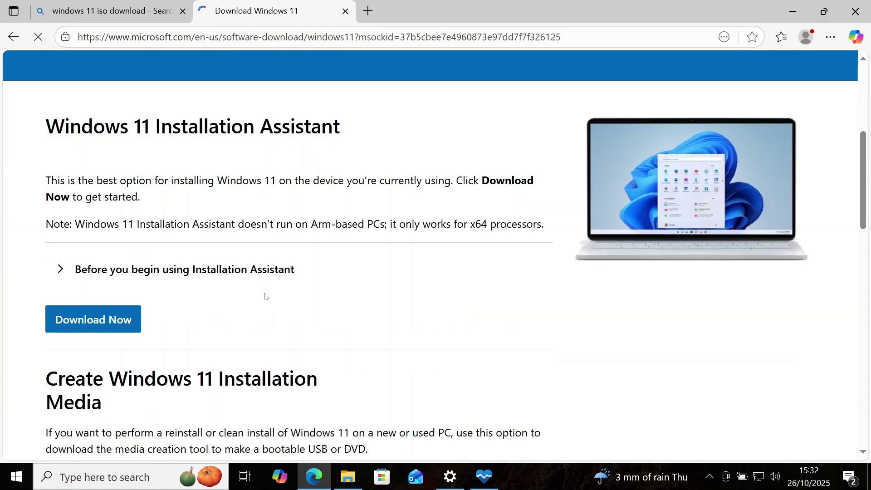
scroll(247, 285, down, 8)
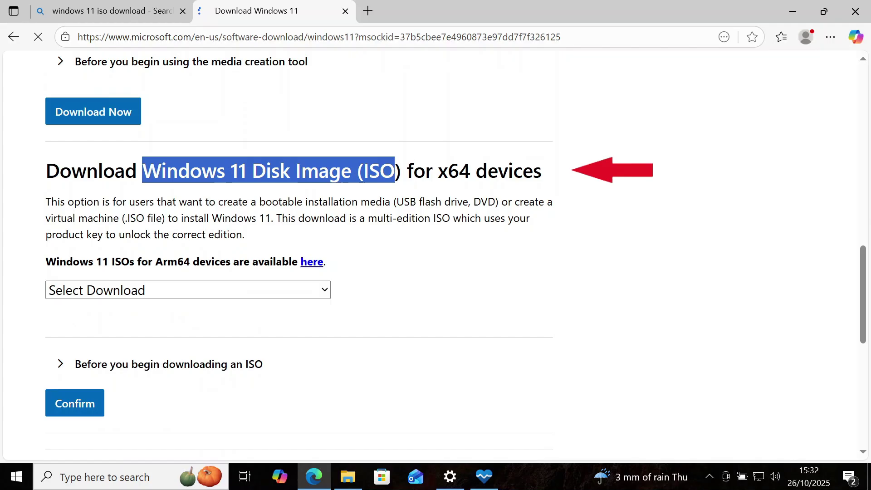
click(182, 290)
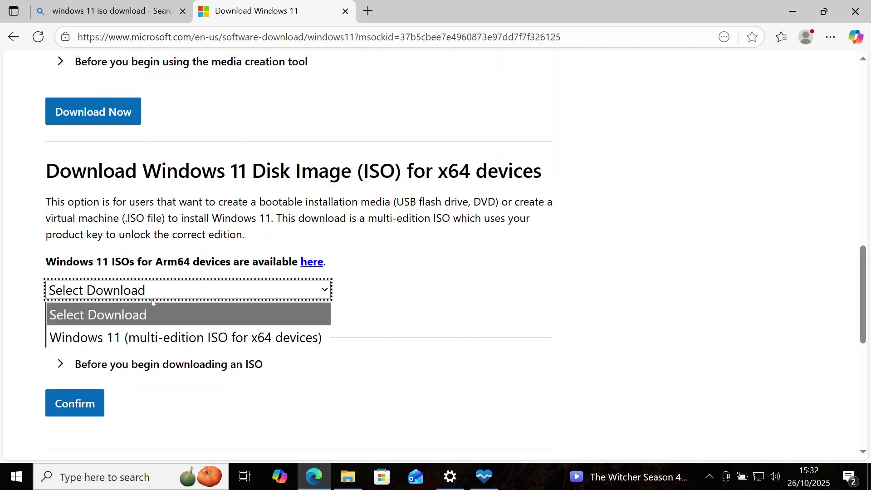
click(135, 338)
click(81, 403)
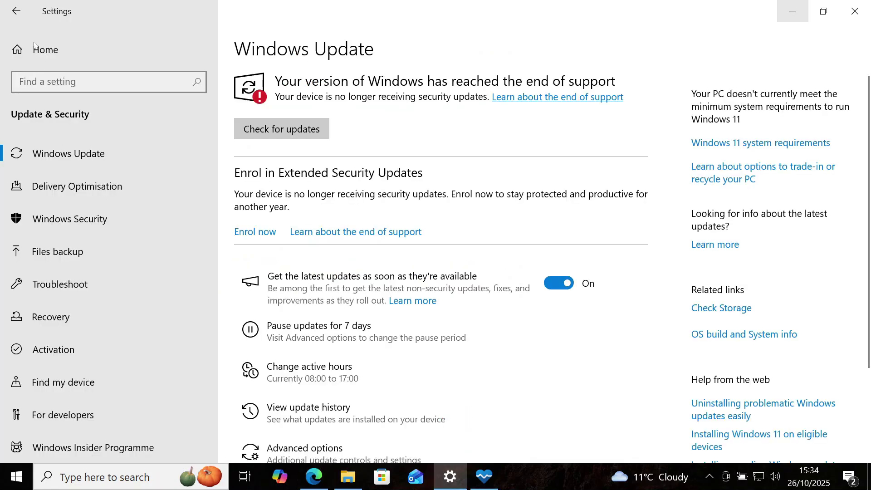
Step: Confirm under Time & Language > Language that the display language is English (United Kingdom)
click(41, 48)
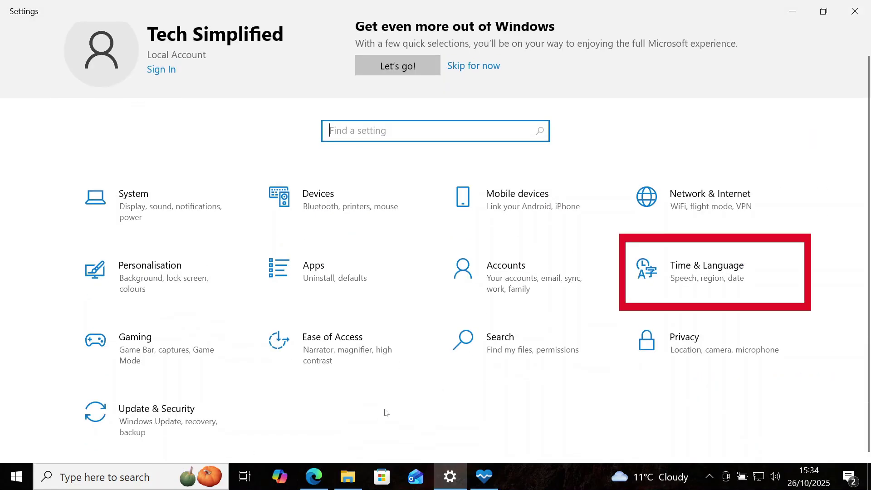
click(680, 268)
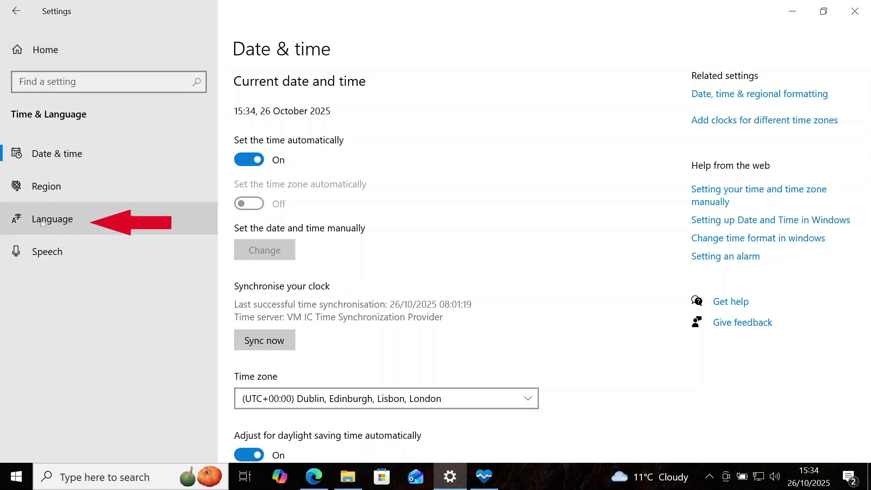
click(42, 221)
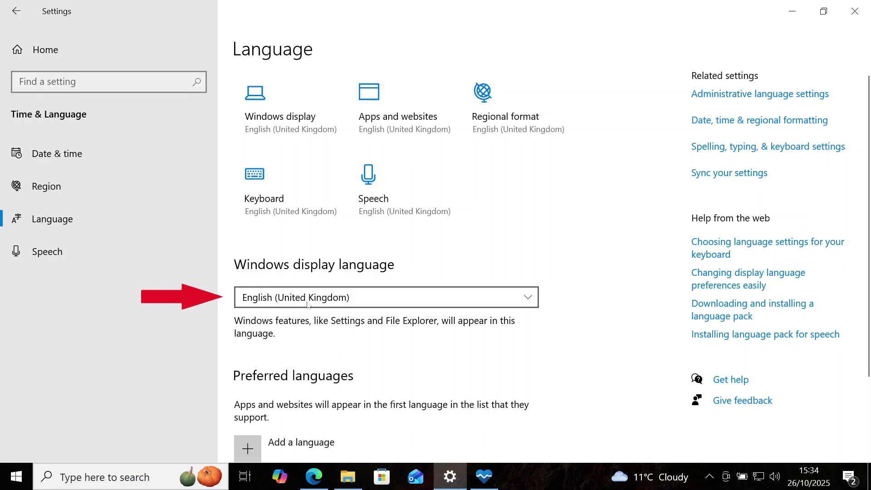
click(793, 11)
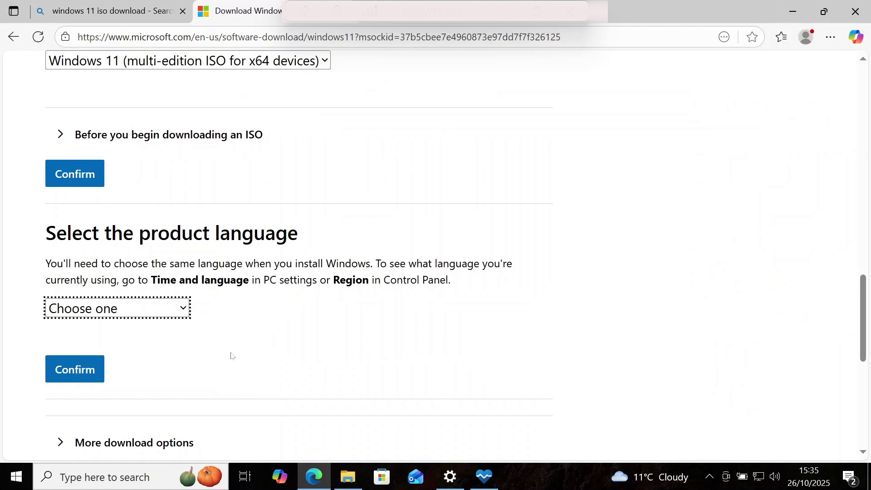
Step: Choose English International as the product language and confirm it
key(alt+Down)
click(320, 377)
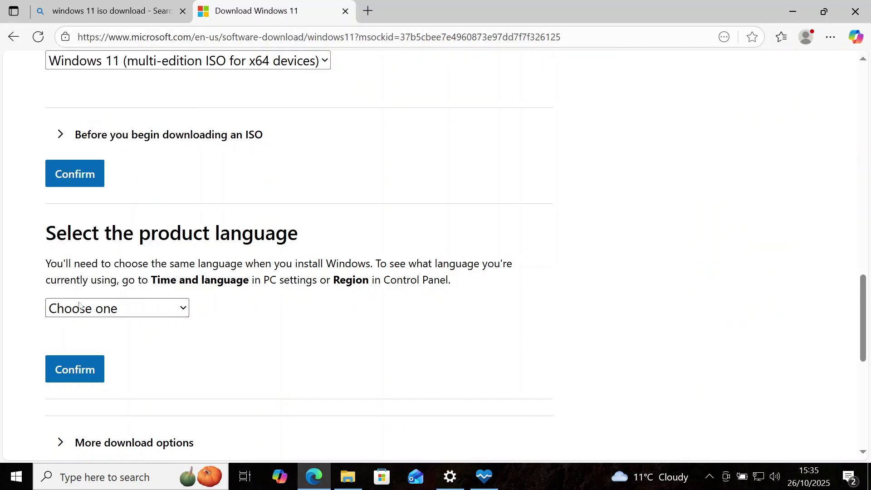
click(83, 309)
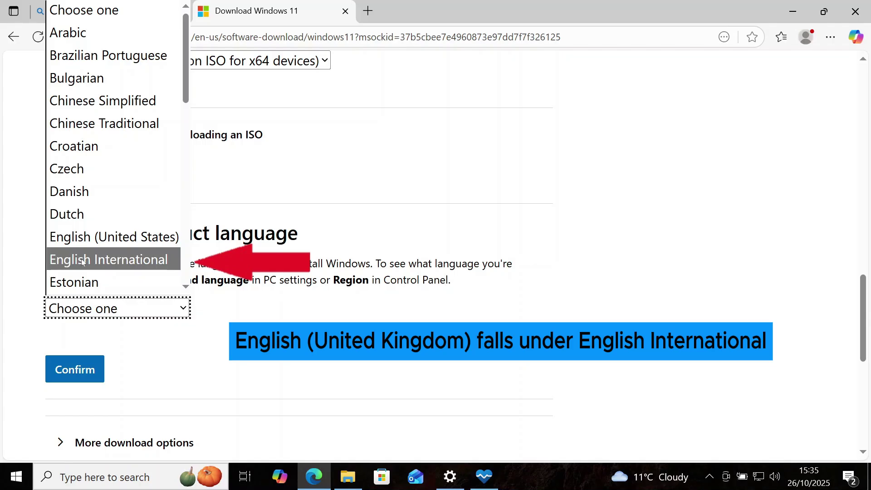
click(125, 265)
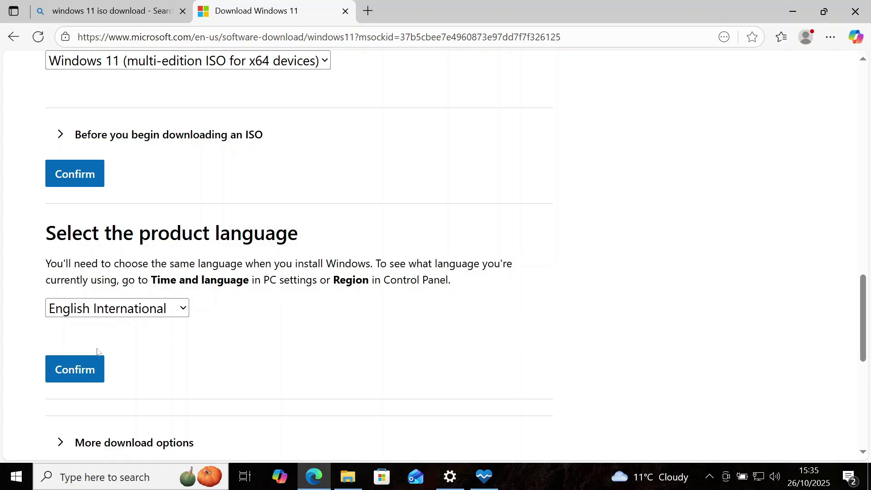
click(78, 372)
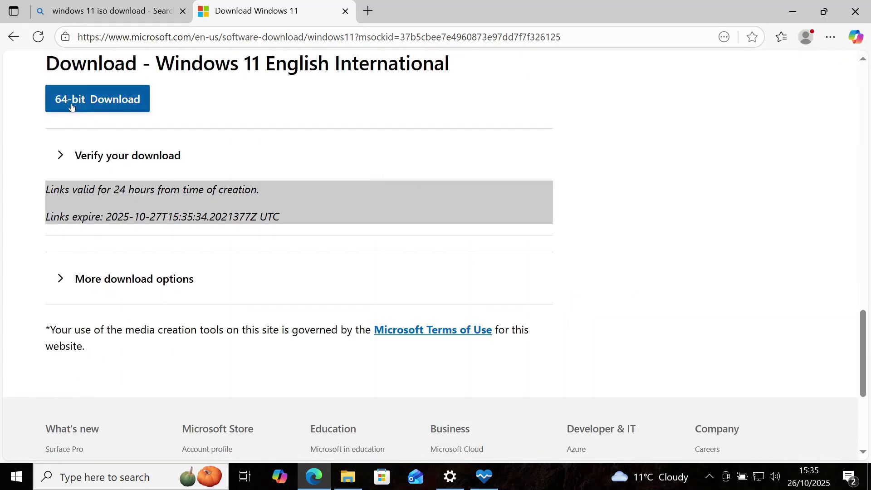
Step: Start the 64-bit ISO download, cancel it, and open the Downloads folder
click(72, 107)
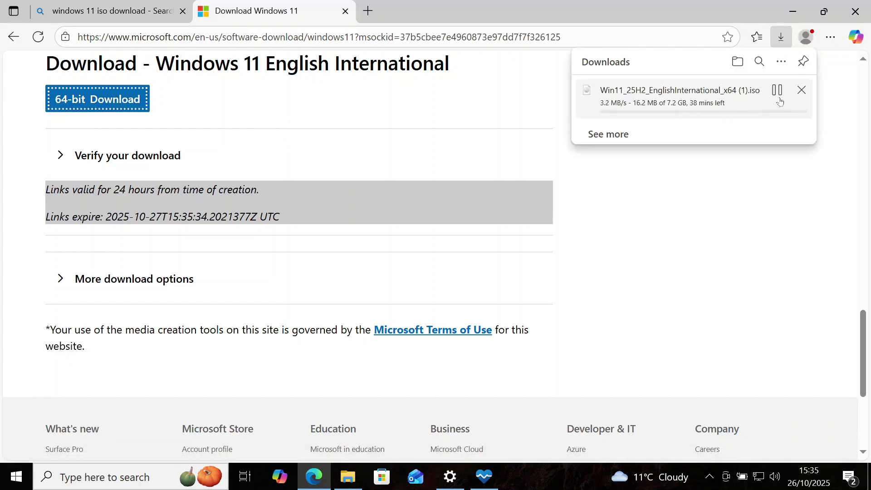
click(802, 90)
click(348, 476)
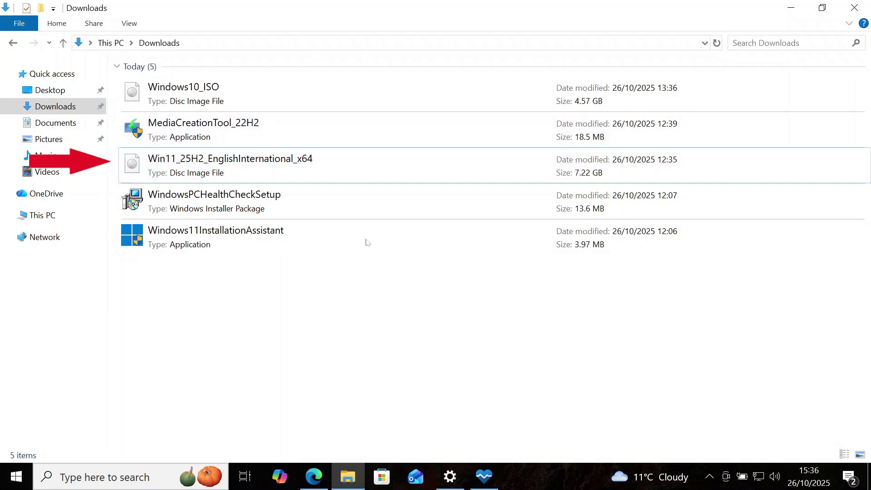
Step: Open the Win11_25H2_EnglishInternational_x64 disc image, allowing it past the security warning
click(190, 164)
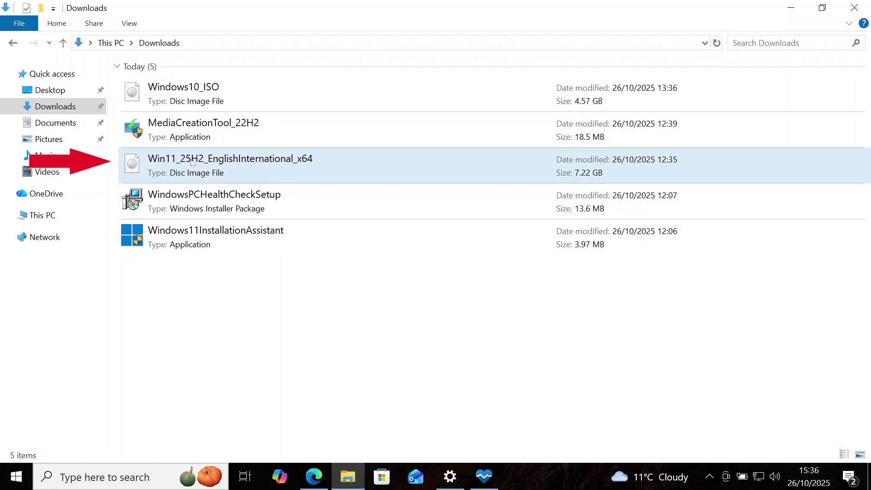
double_click(192, 163)
click(487, 262)
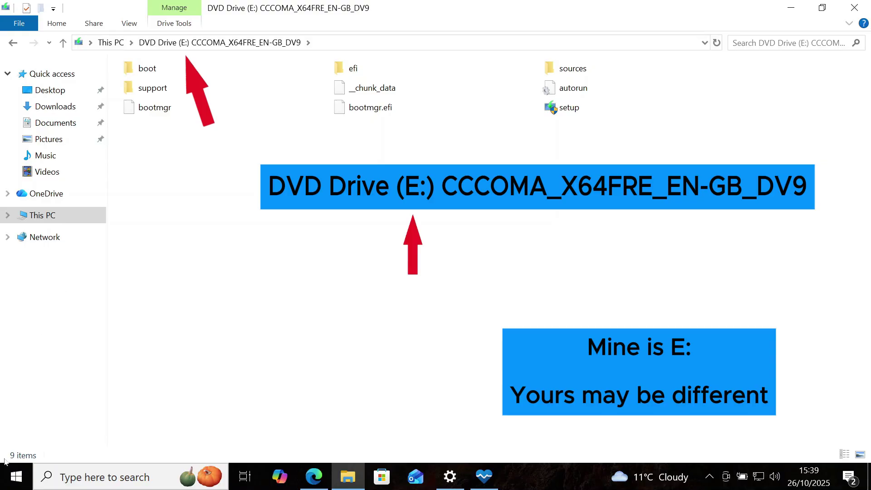
Step: Launch Command Prompt as administrator, approving the elevation request
click(100, 479)
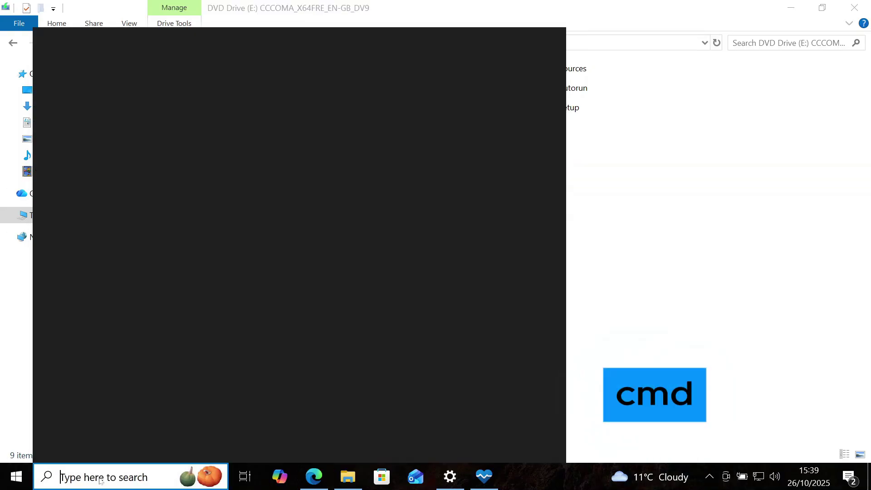
text(cmd)
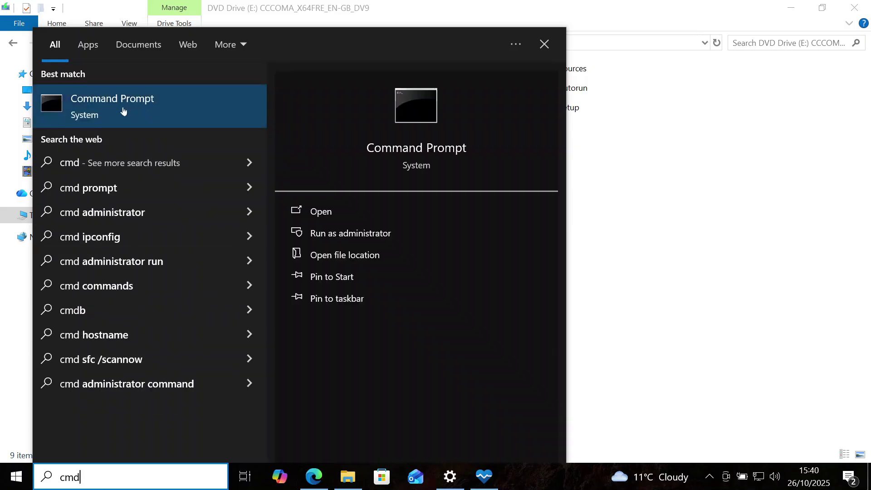
right_click(123, 110)
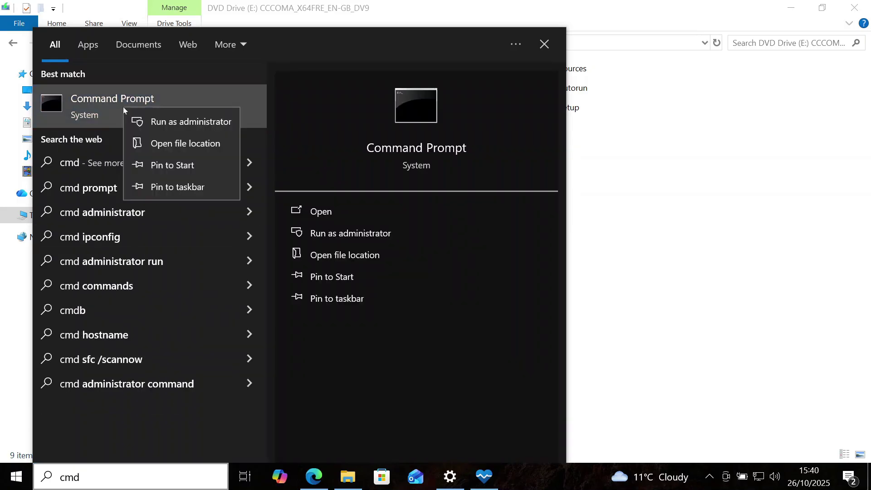
click(170, 125)
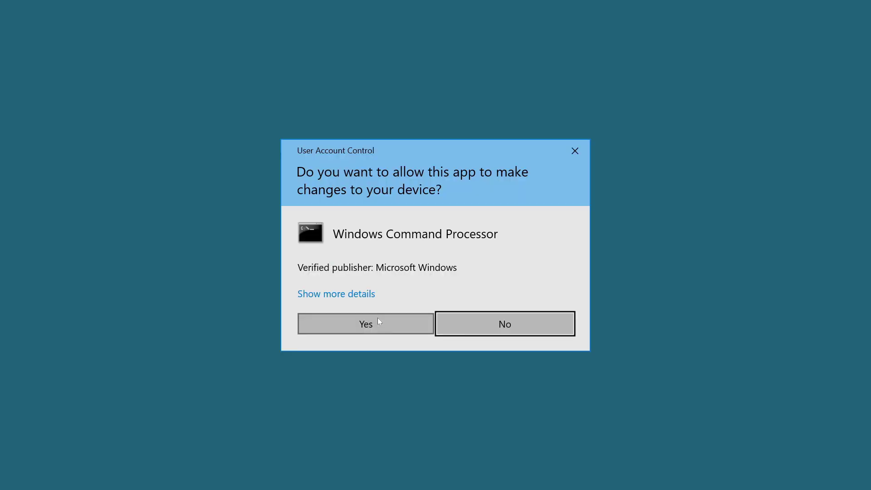
click(379, 323)
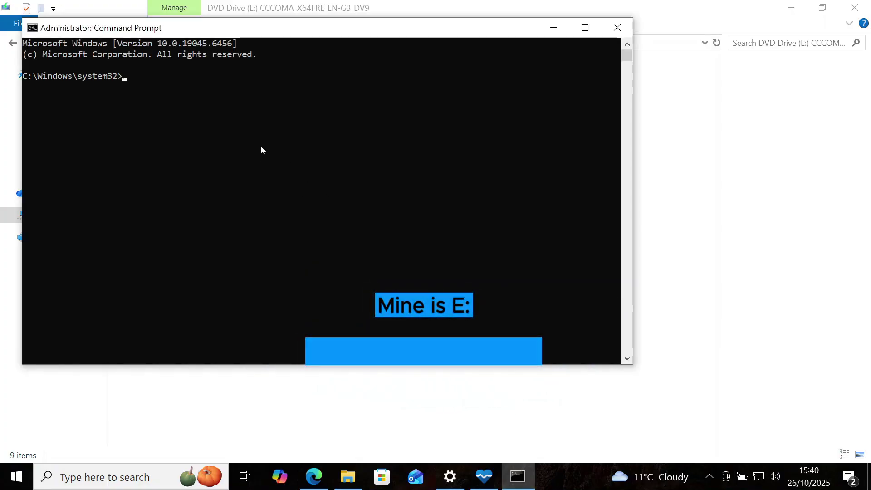
Step: Switch to drive E: and run 'setup.exe /product server'
text(E)
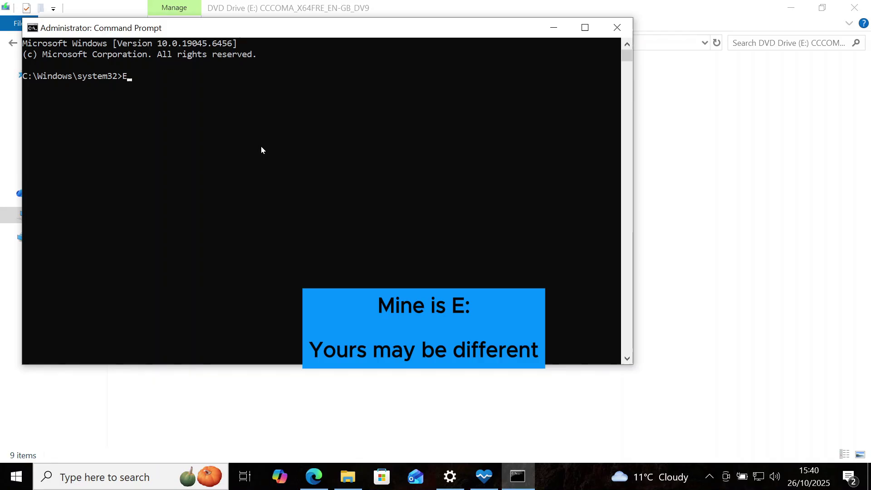
text(:)
key(Return)
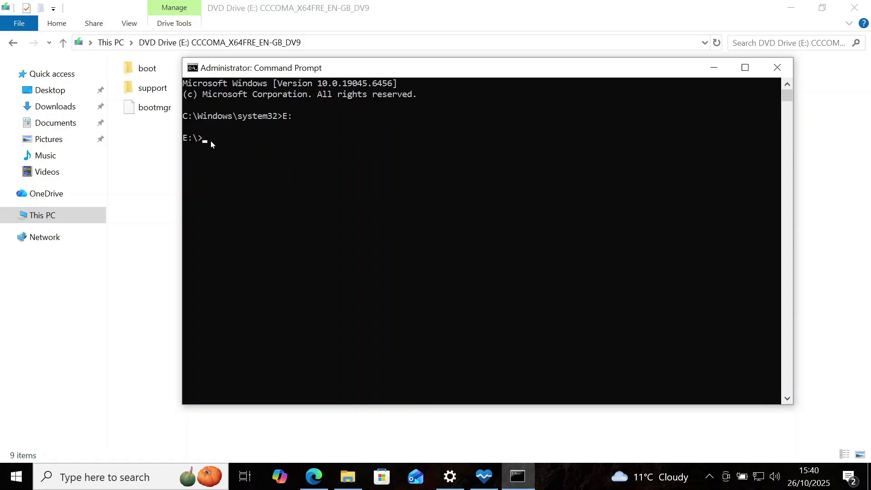
text(setup)
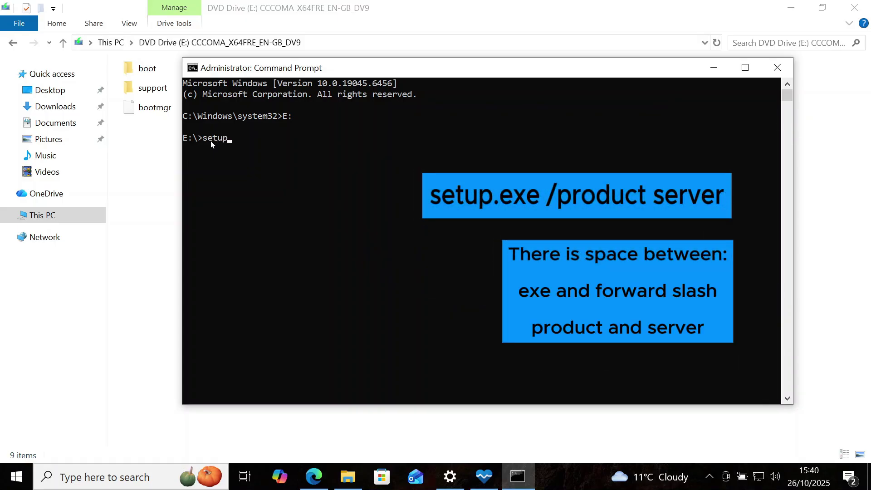
text(.exe /product server)
key(Return)
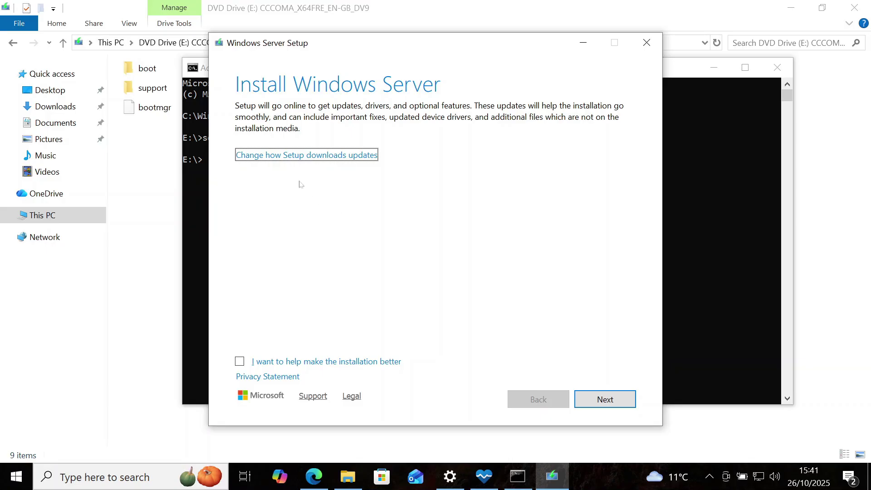
Step: Set Setup not to download updates right now
click(272, 156)
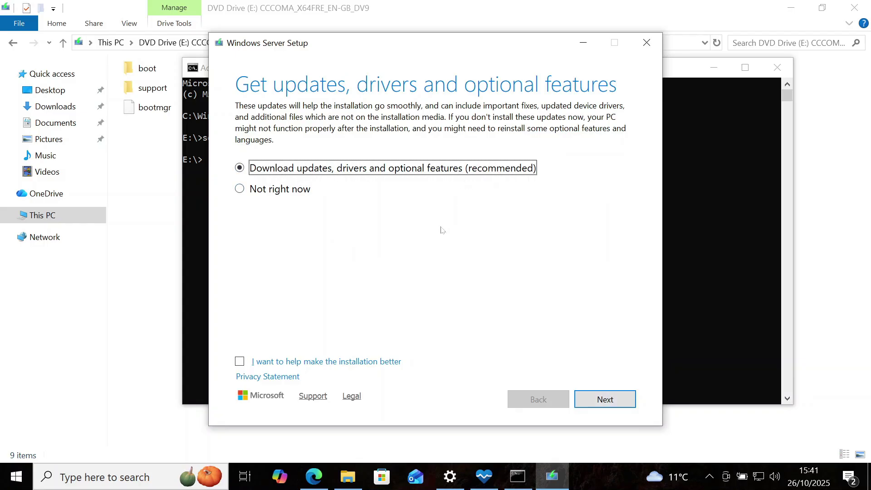
click(271, 191)
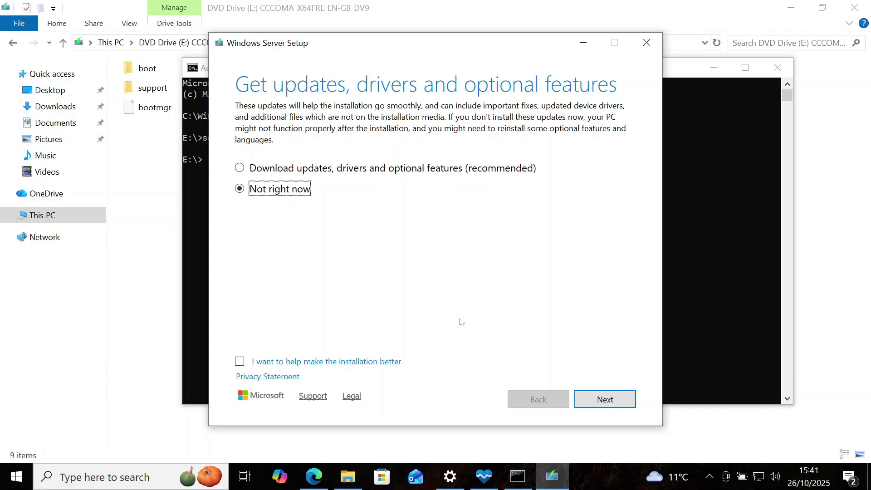
click(598, 400)
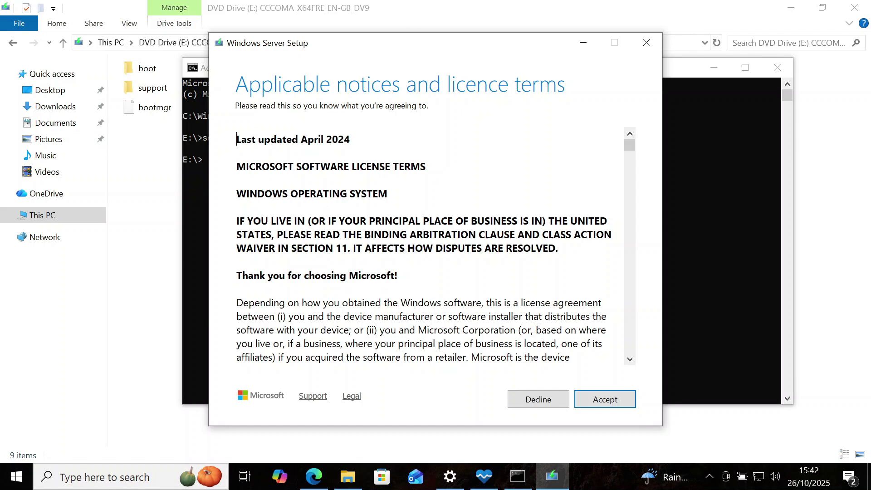
Step: Accept the licence, keep files, settings and apps, and install Windows 11 Pro
click(607, 401)
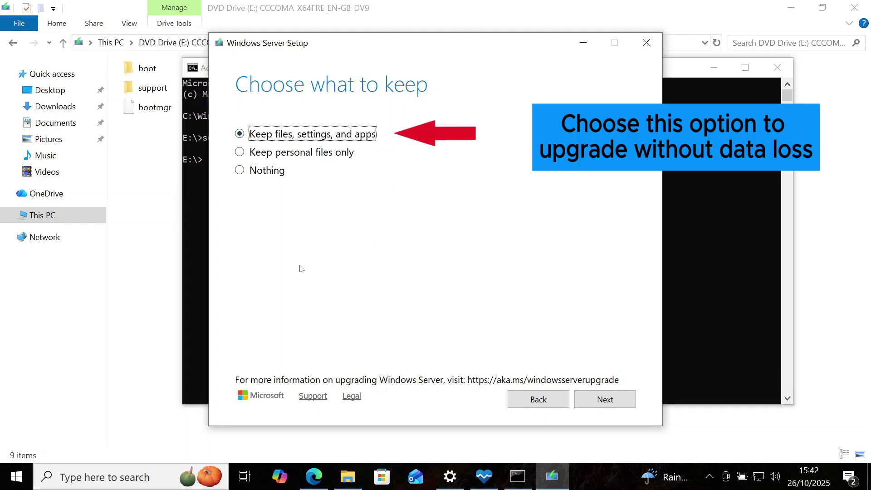
click(606, 400)
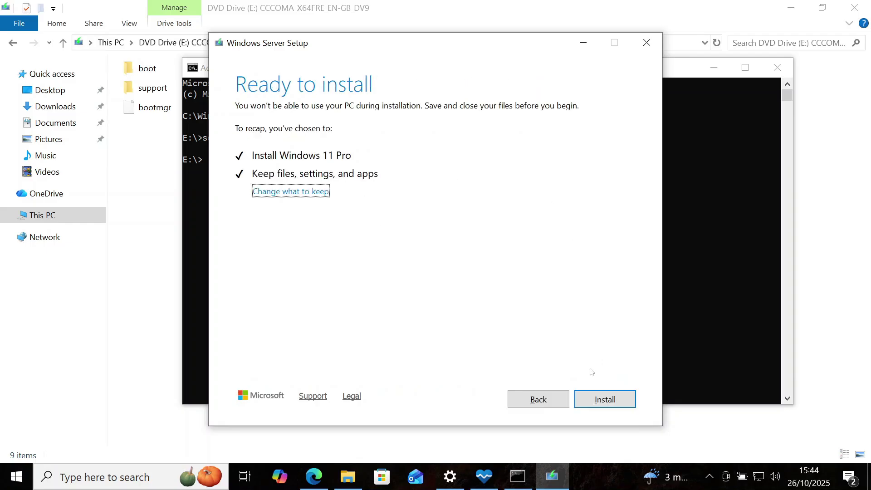
click(605, 399)
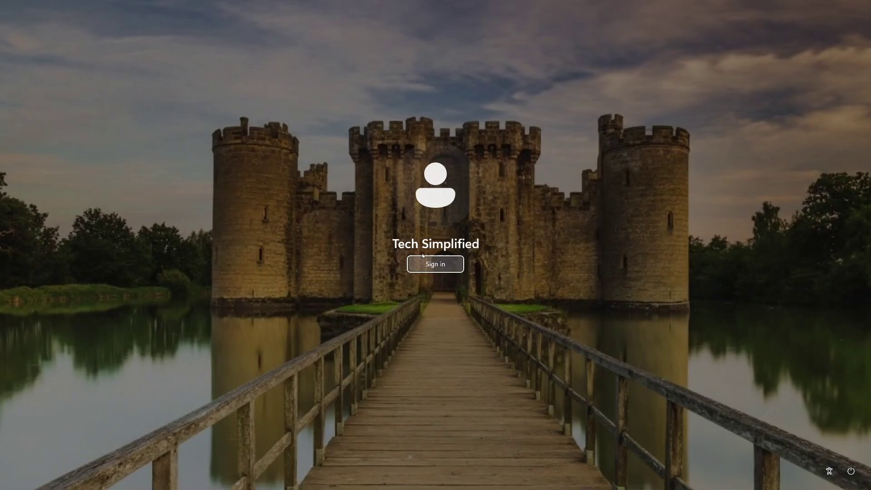
Step: Sign in on the lock screen and bring up the Start menu on the Windows 11 desktop
click(431, 266)
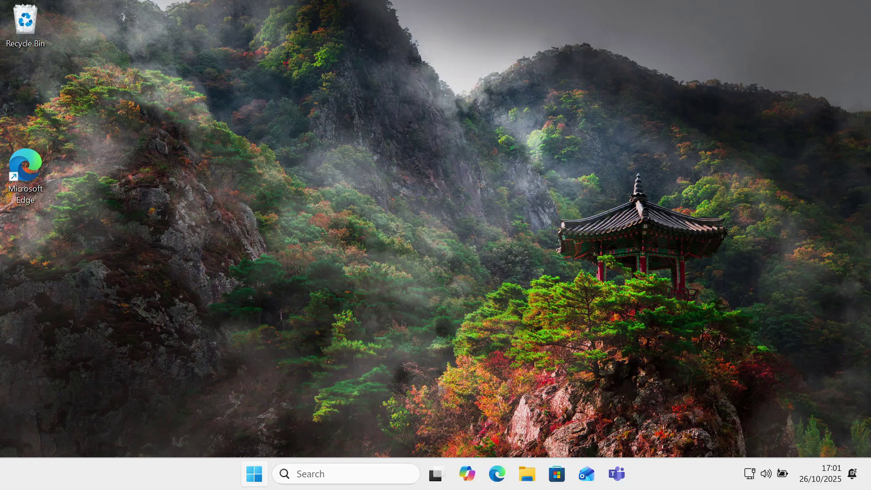
click(254, 473)
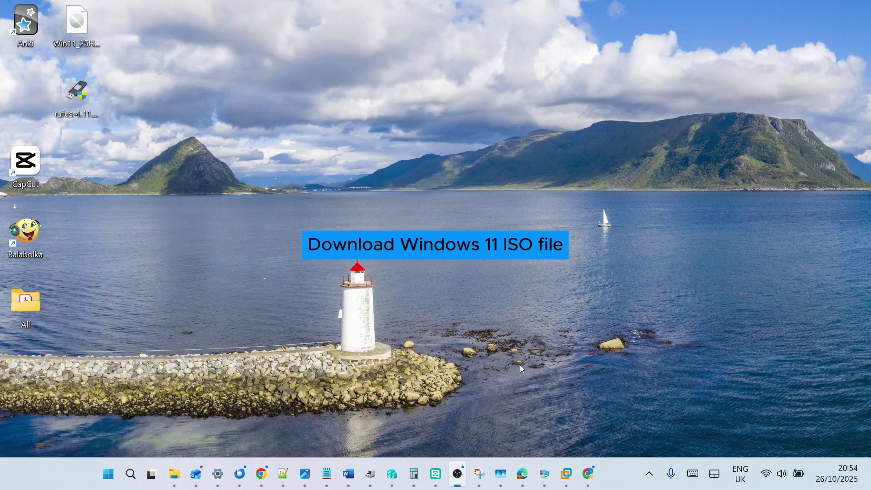
Step: In Chrome, search 'windows 11 iso' and open Microsoft's Download Windows 11 page
click(588, 474)
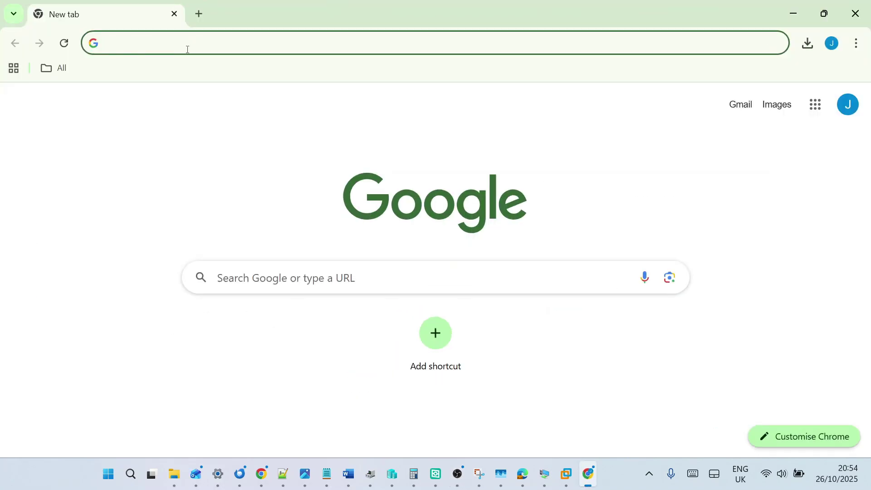
text(windows 1)
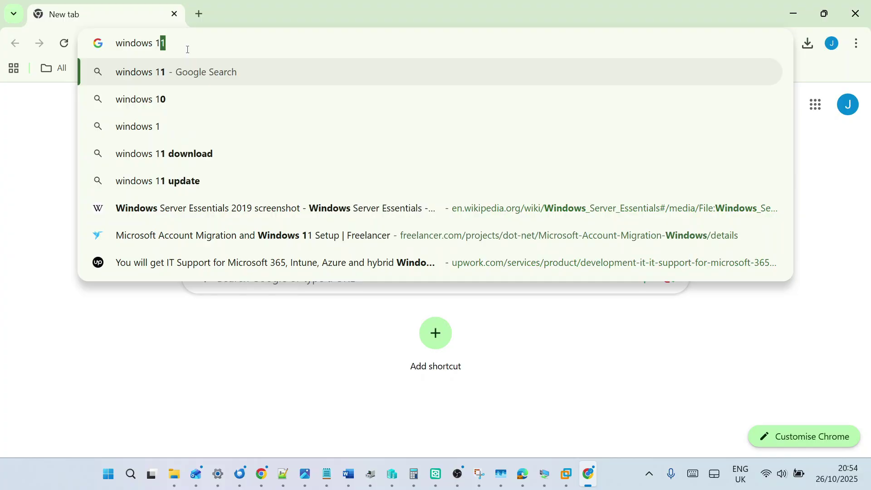
text(1 iso)
click(169, 99)
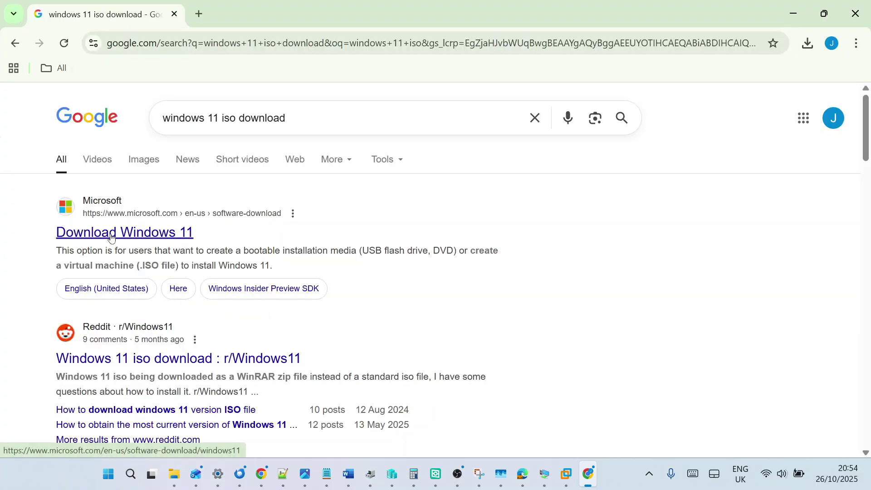
click(127, 232)
Step: Choose the Windows 11 multi-edition x64 ISO under Disk Image (ISO) and confirm
scroll(236, 323, down, 3)
scroll(236, 323, down, 10)
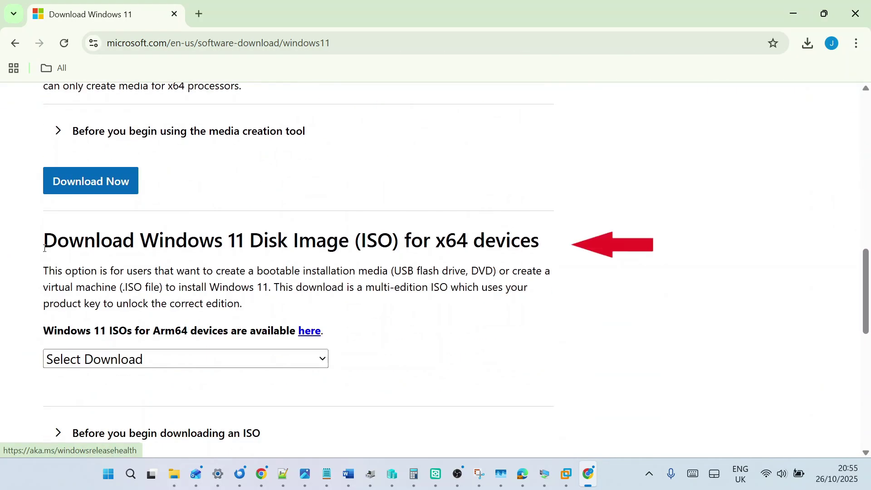
drag(44, 247, 396, 245)
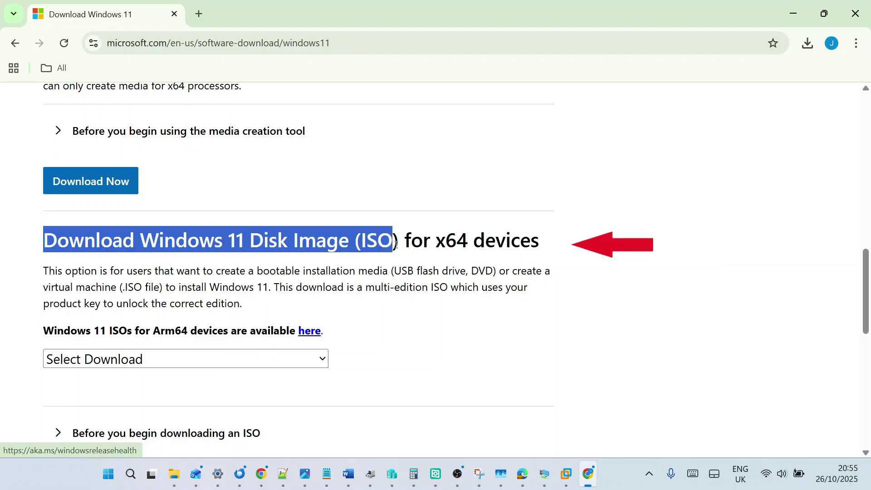
click(81, 363)
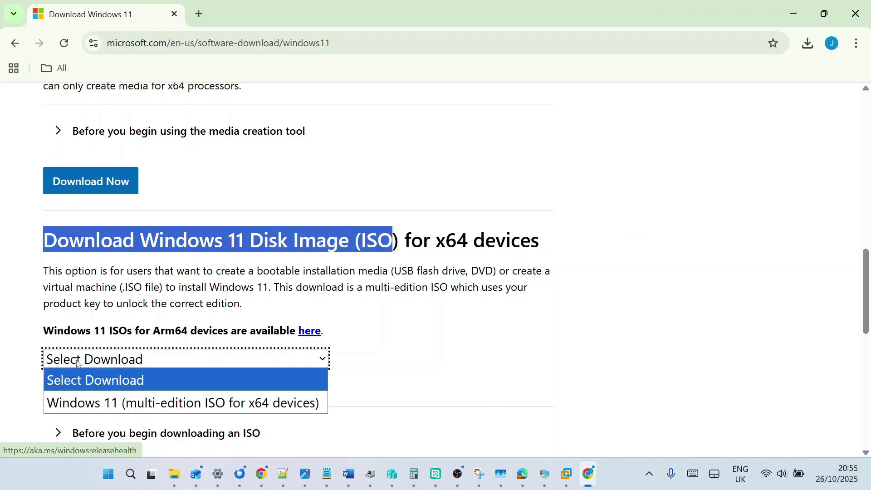
click(91, 402)
scroll(229, 277, down, 3)
click(70, 273)
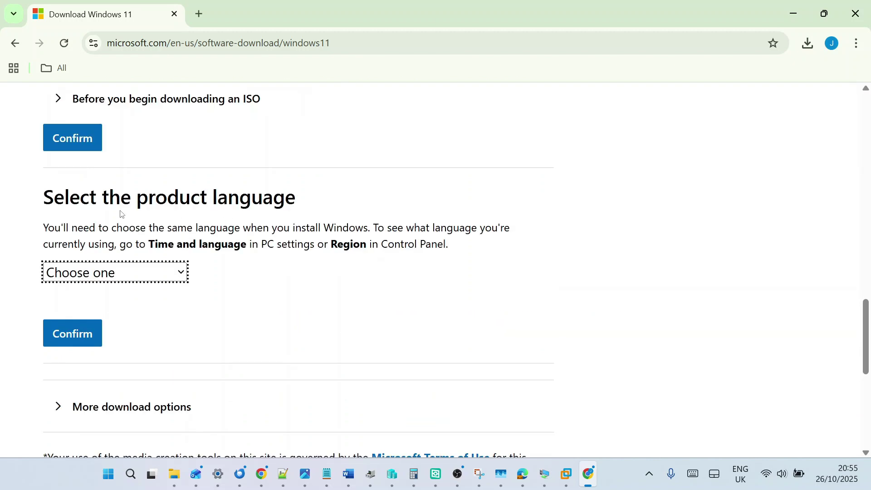
Step: Pick English International as the language and start the 64-bit download
click(116, 273)
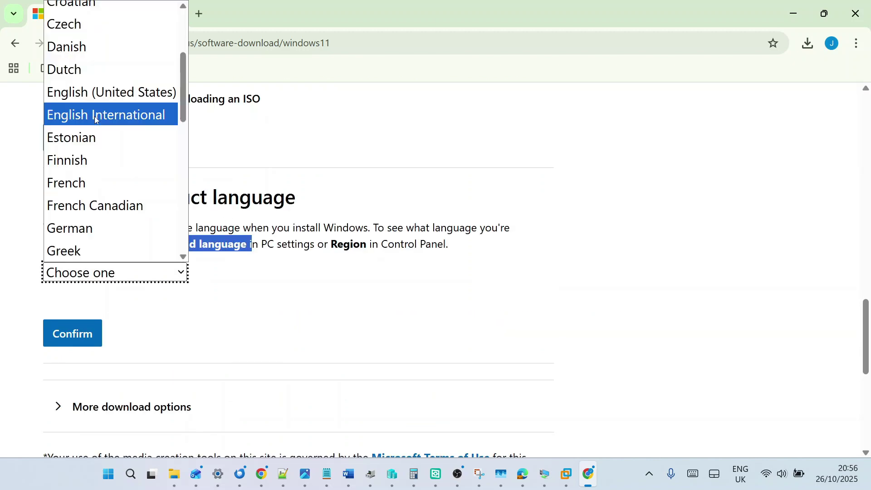
click(96, 119)
click(76, 340)
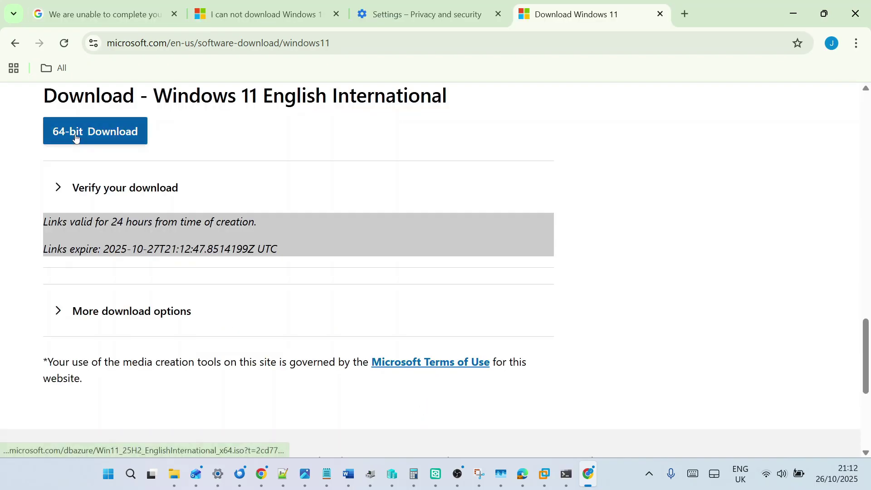
click(76, 138)
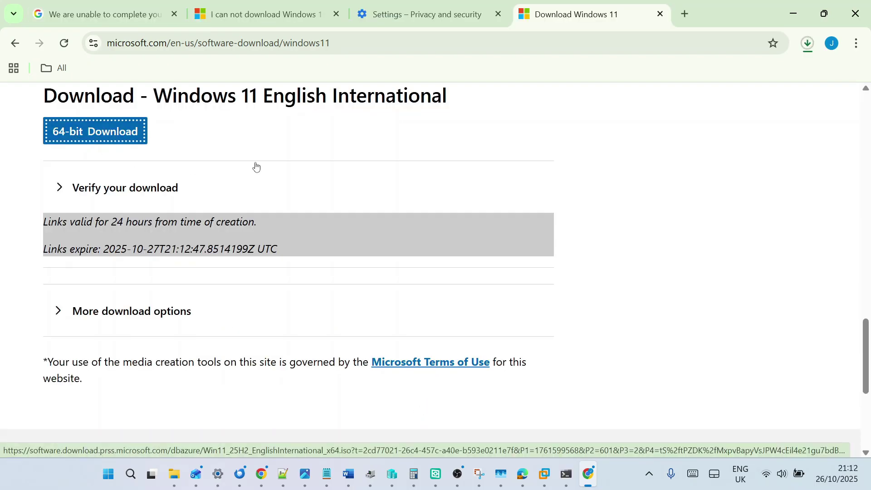
Step: Check the downloads panel, then minimise Chrome to point out the ISO on the desktop
click(807, 44)
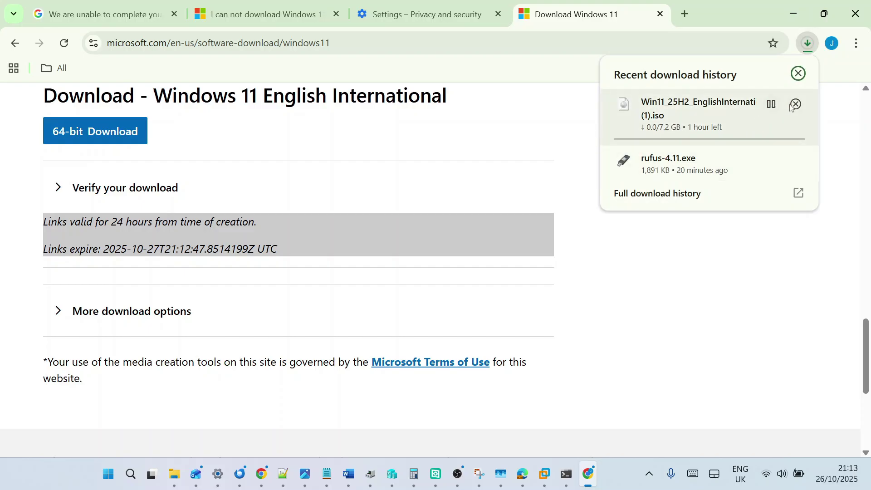
click(793, 14)
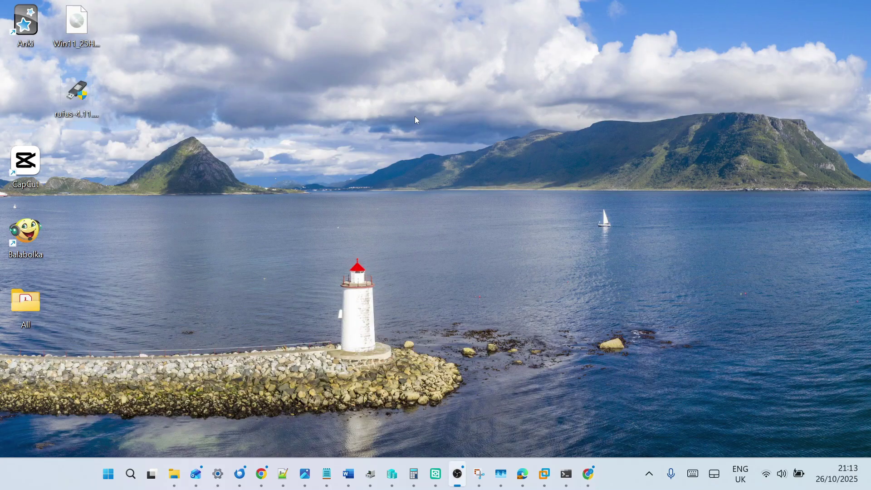
click(77, 22)
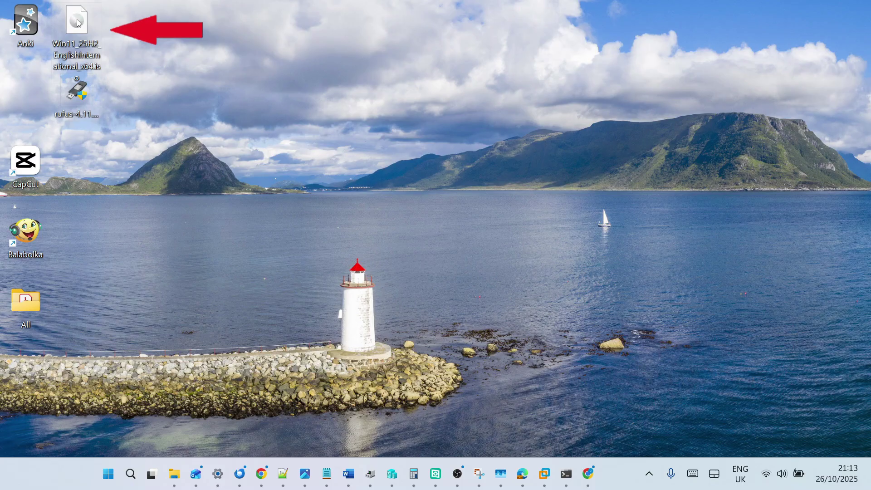
Step: In a new Chrome tab, search 'rufus download' and open the official rufus.ie site
click(588, 474)
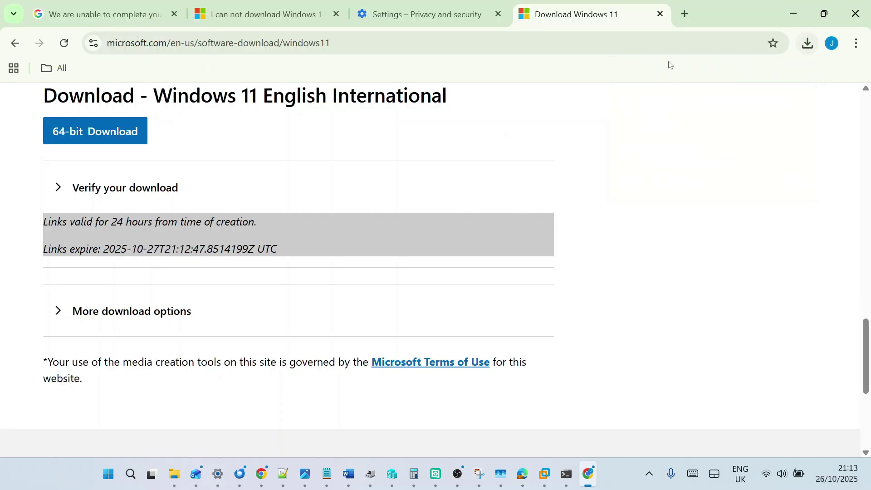
click(684, 15)
click(369, 41)
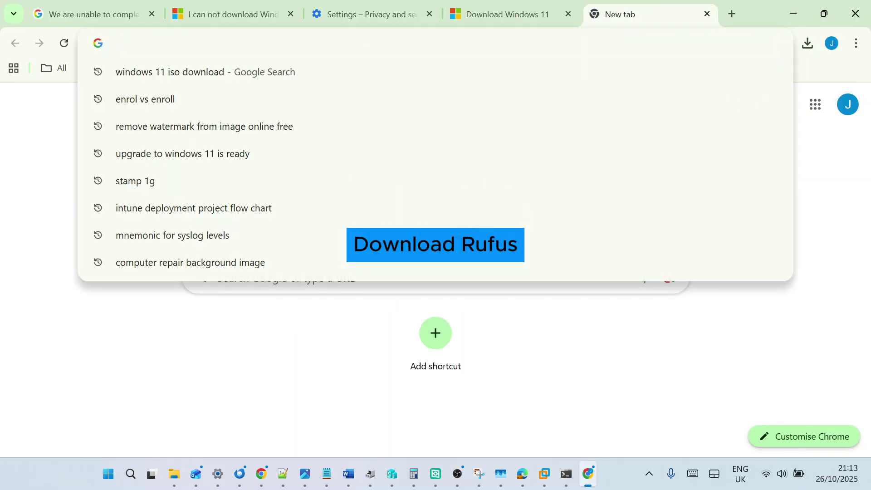
text(rufus down)
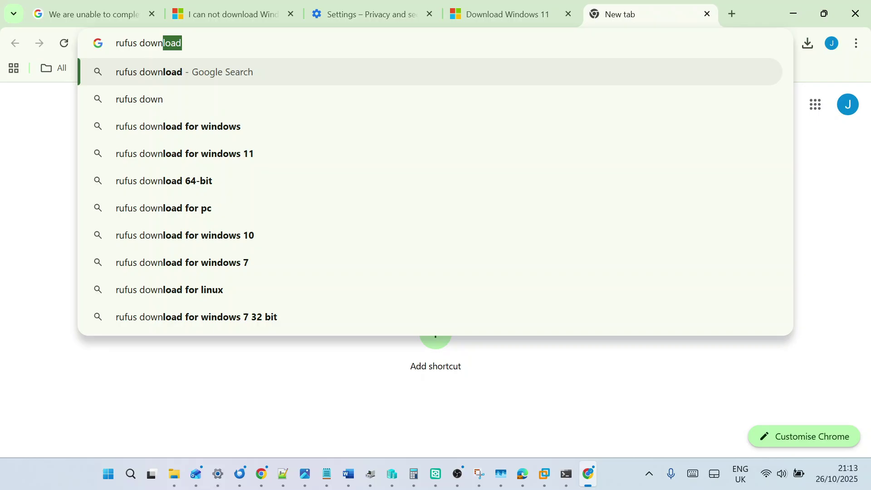
key(Return)
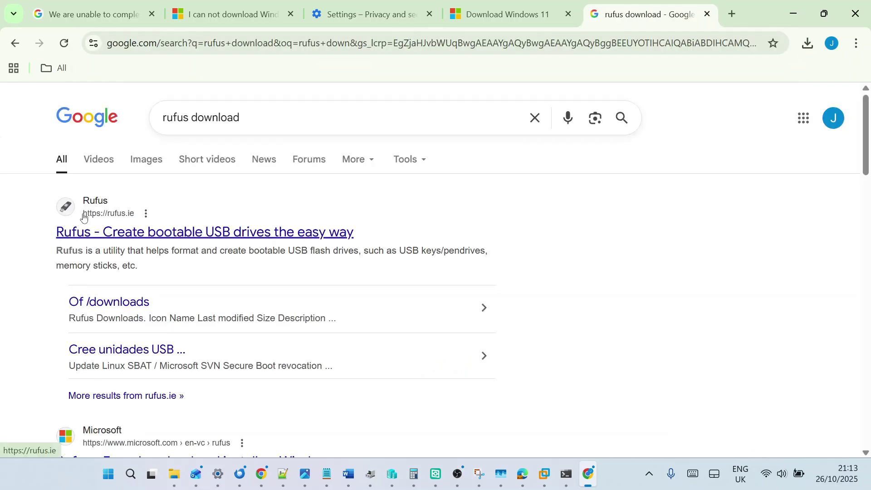
click(141, 236)
Step: Download rufus-4.11.exe, cancel the duplicate, and minimise Chrome
scroll(358, 312, down, 10)
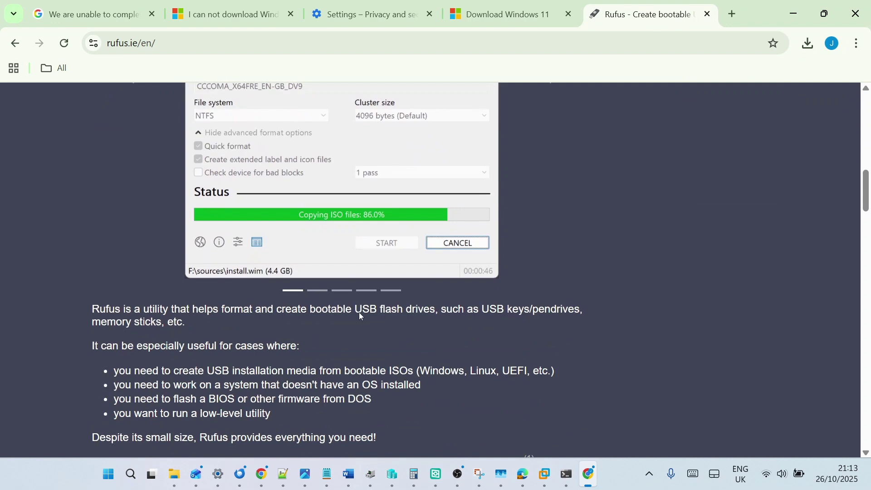
scroll(360, 315, down, 6)
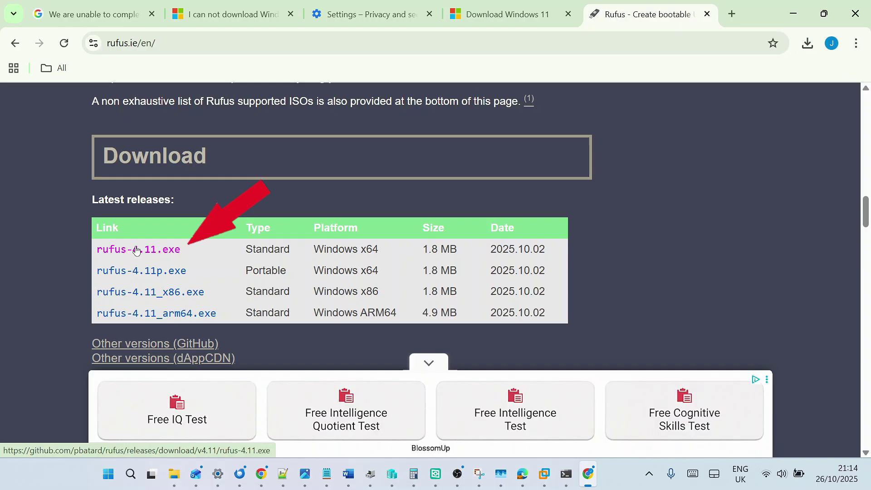
click(124, 251)
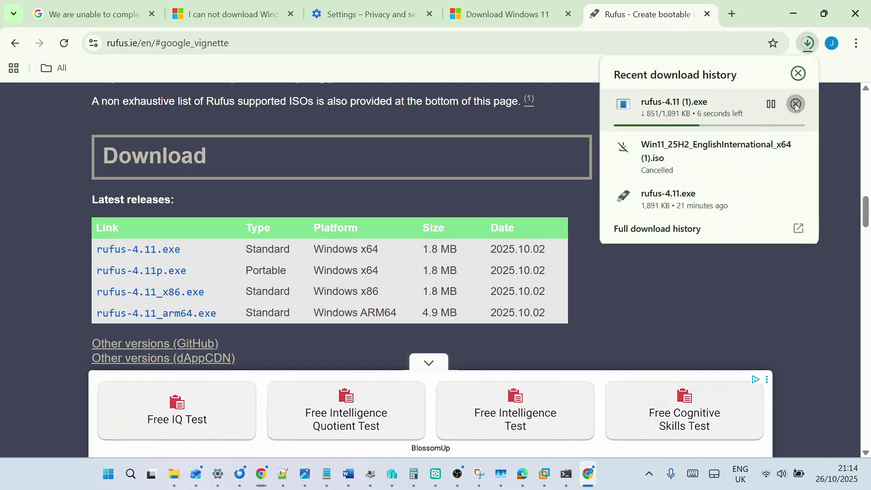
click(796, 104)
click(782, 13)
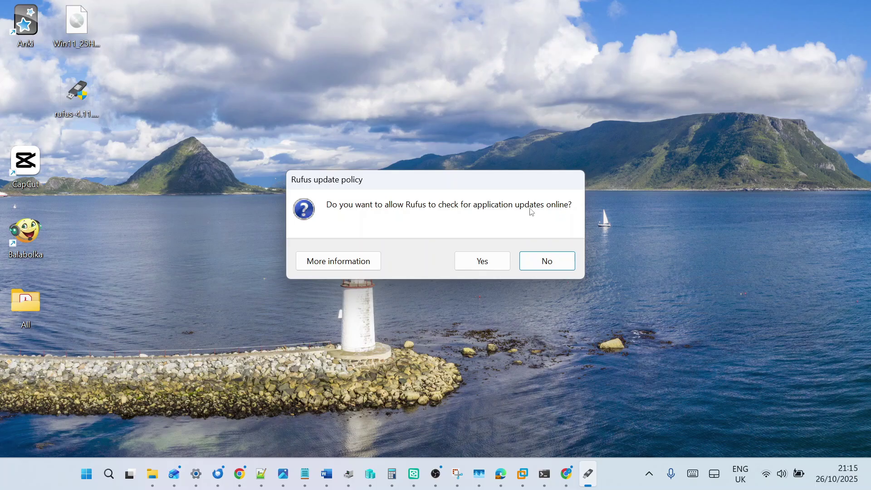
Step: Decline Rufus update checks and keep USB_32 (F:) with Disk or ISO image as boot selection
click(547, 260)
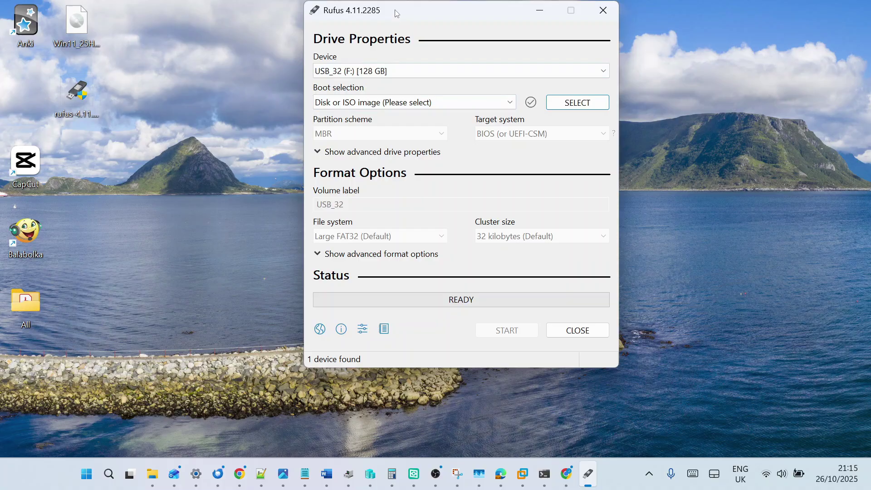
drag(398, 13, 348, 34)
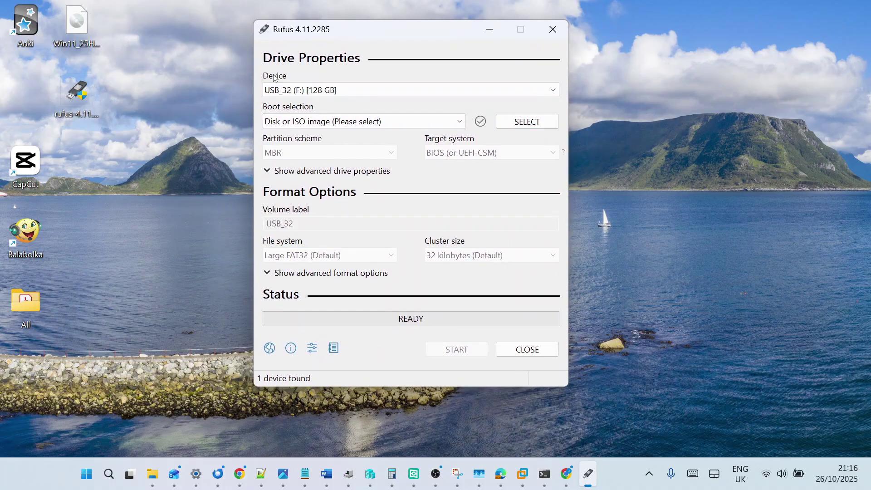
click(302, 94)
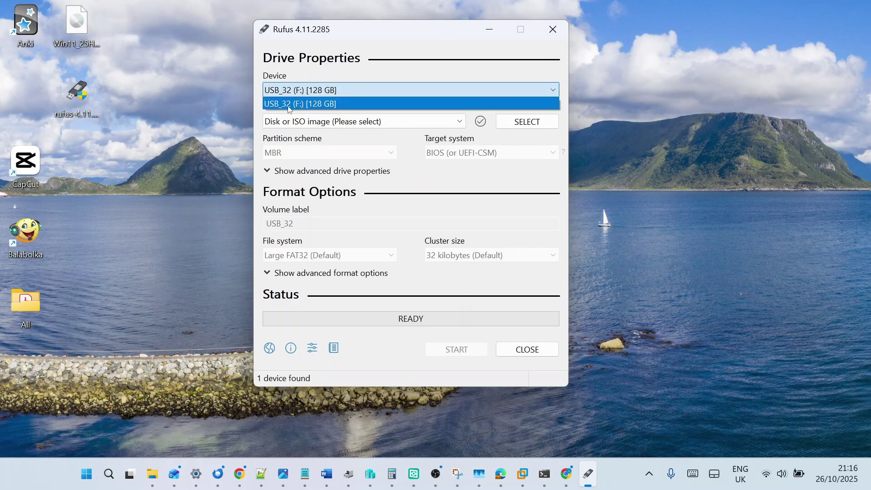
click(302, 106)
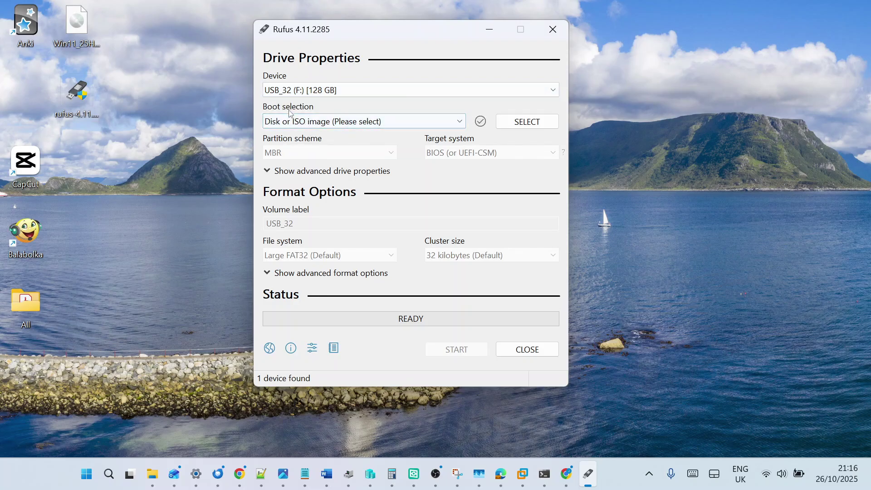
click(309, 123)
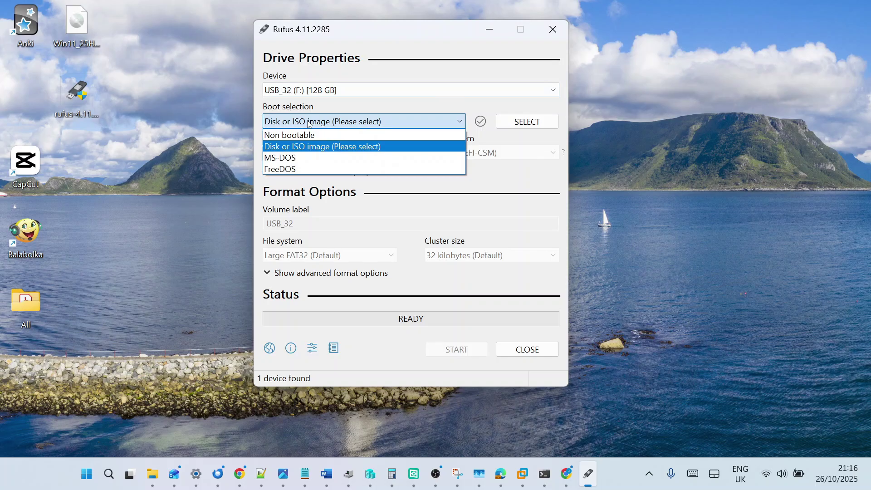
click(320, 146)
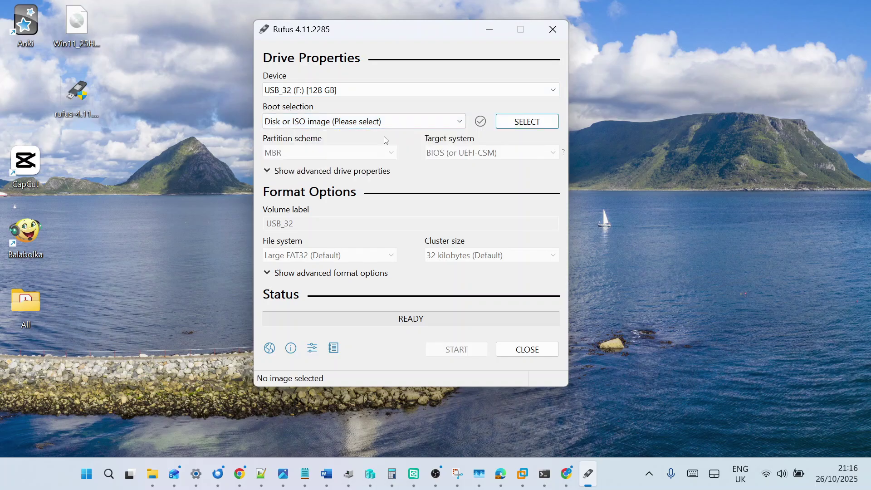
Step: Load Win11_25H2_EnglishInternational_x64.iso from the Desktop into Rufus
click(528, 122)
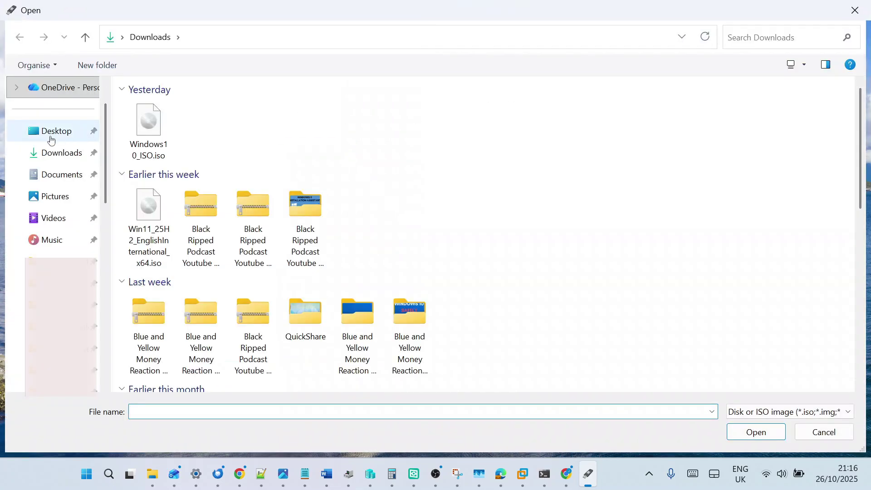
click(54, 133)
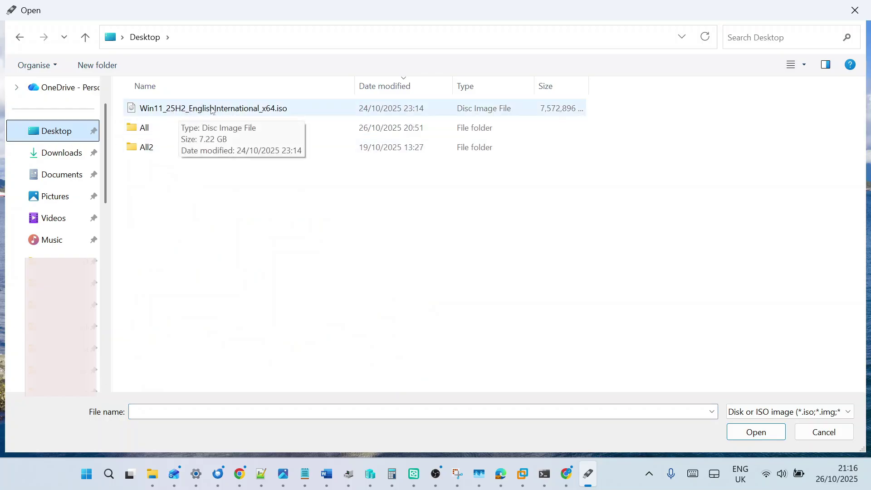
double_click(210, 109)
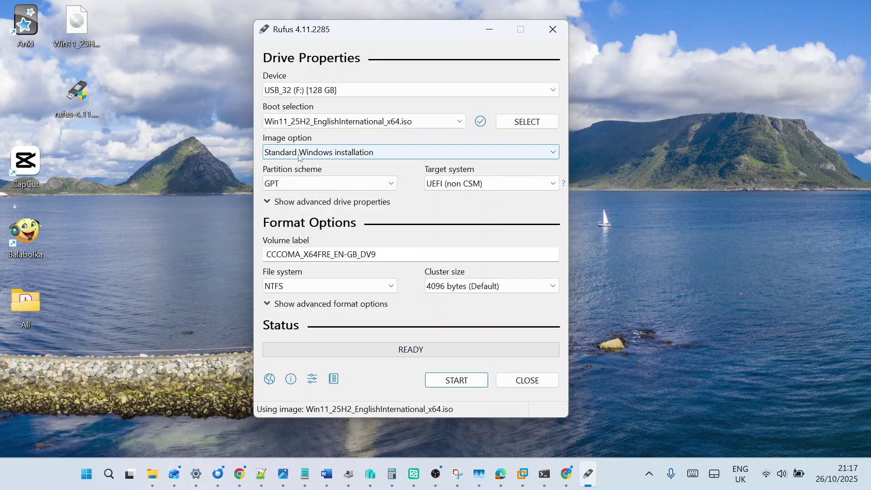
Step: Keep Standard Windows installation and toggle the partition scheme to MBR, then back to GPT
click(325, 154)
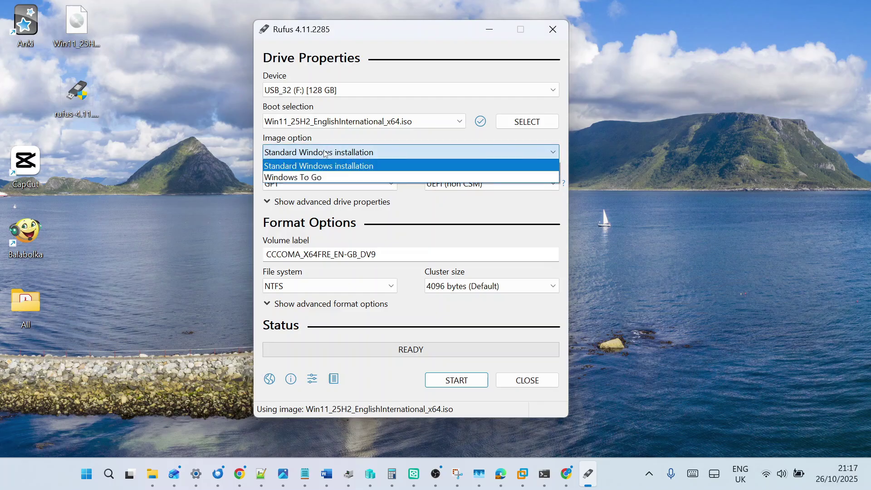
click(317, 163)
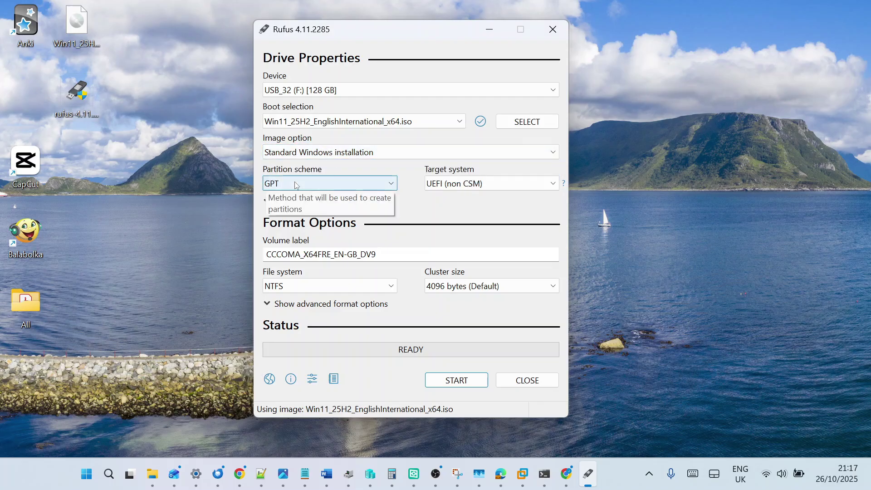
click(295, 183)
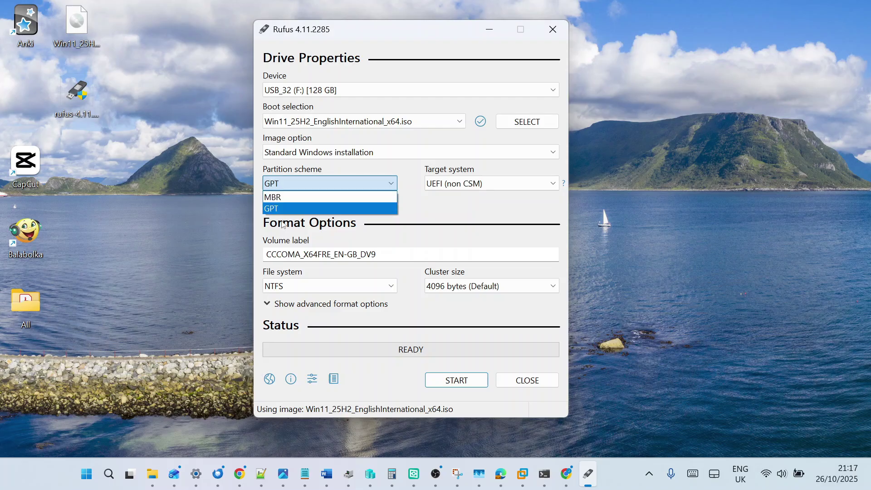
click(282, 197)
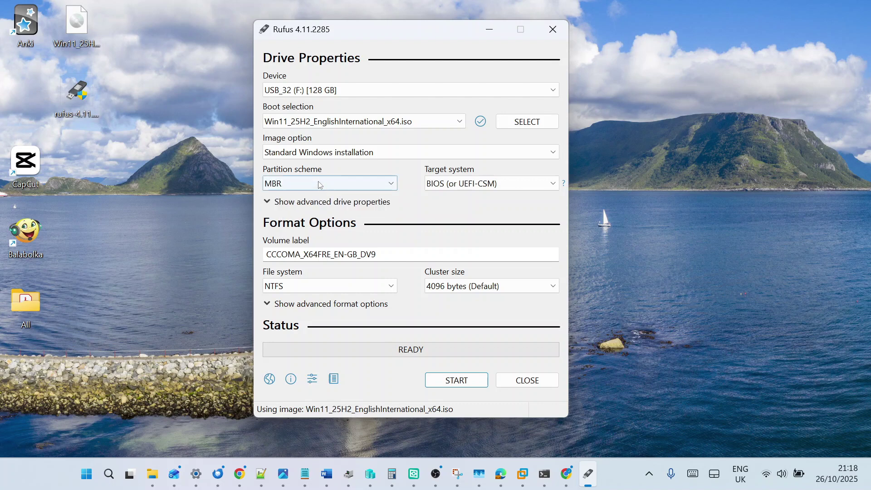
click(290, 183)
click(281, 209)
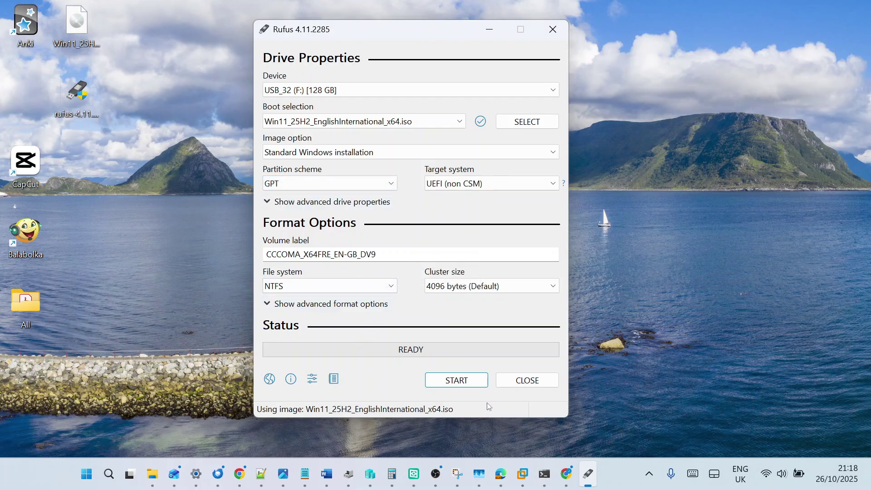
Step: Start the USB write and enable a local account, entering the account username
click(455, 386)
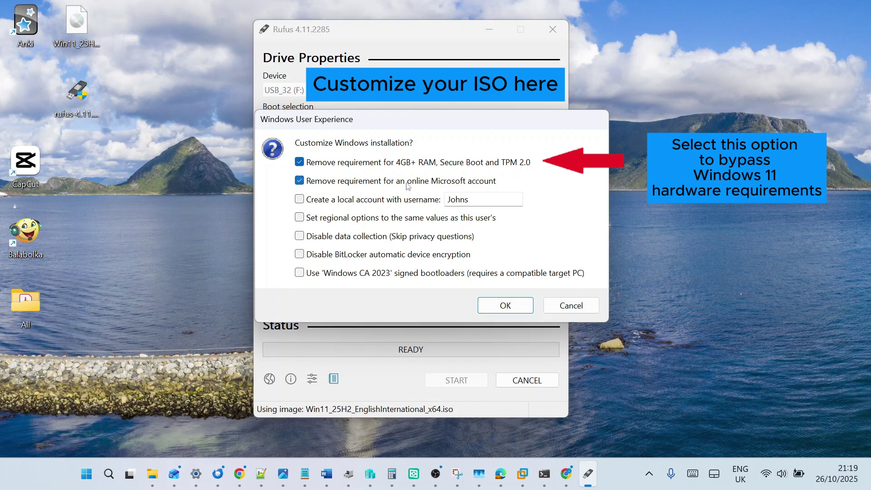
click(300, 199)
double_click(466, 199)
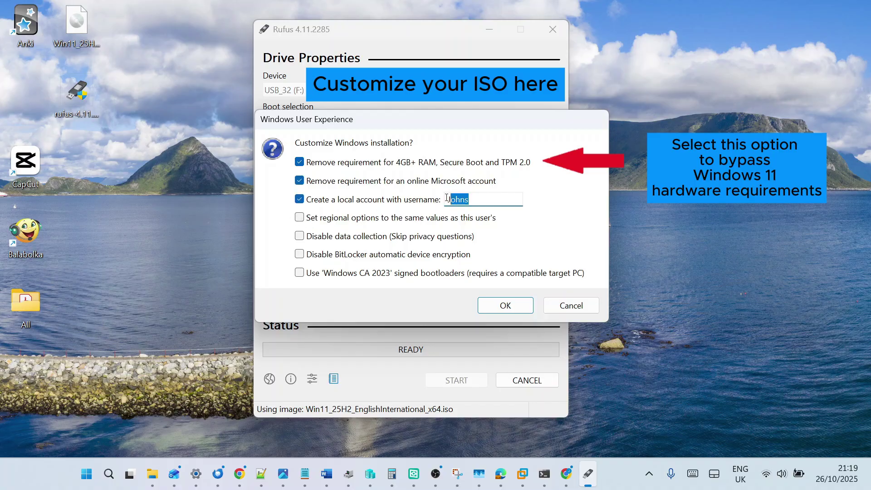
text(Tech Simplified)
Step: Copy regional options, skip privacy questions, disable BitLocker, and confirm the customisations
click(300, 218)
click(300, 236)
click(299, 255)
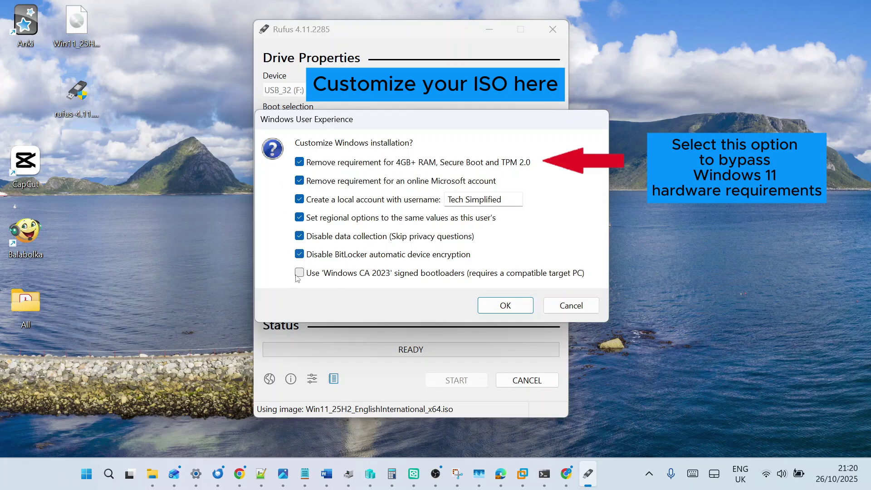
click(502, 307)
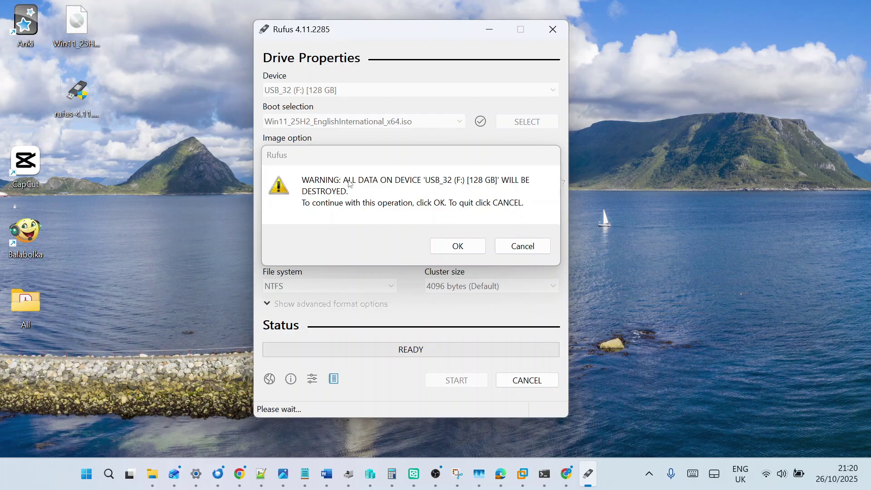
Step: Accept erasing USB_32 (F:), let the Windows 11 write finish, and close Rufus
click(458, 246)
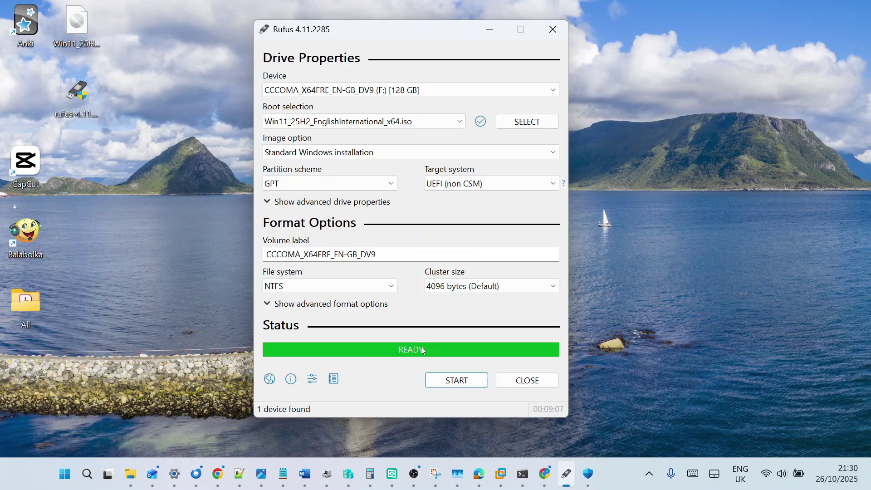
click(525, 382)
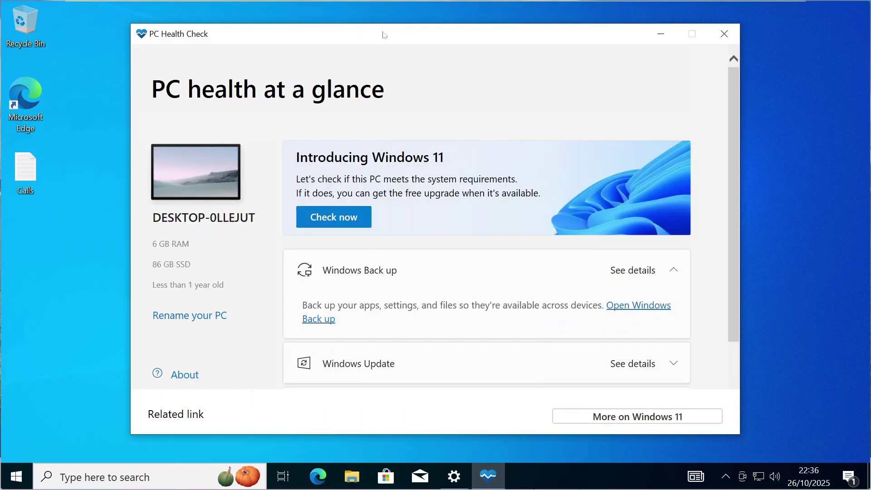
Step: Highlight PC Health Check's failed-requirements and TPM 2.0 messages, then bring up Start
mouse_move(383, 33)
mouse_down()
mouse_move(449, 41)
mouse_move(410, 52)
mouse_up()
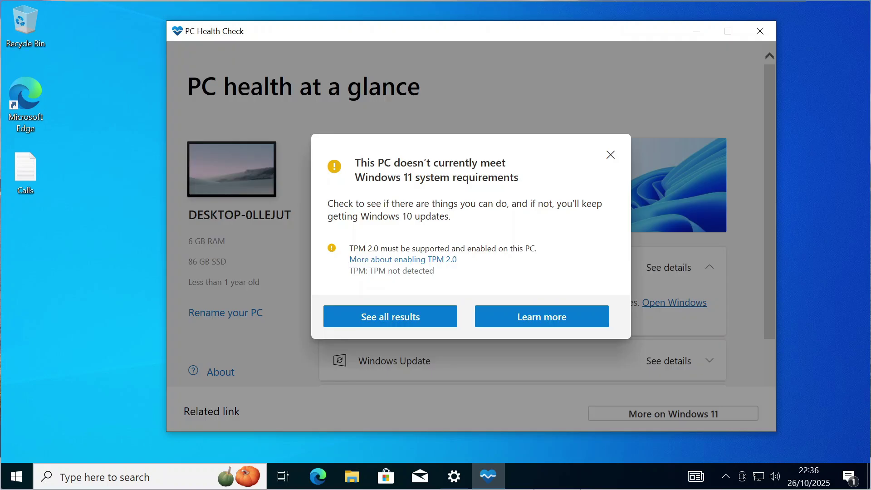
drag(355, 162, 520, 178)
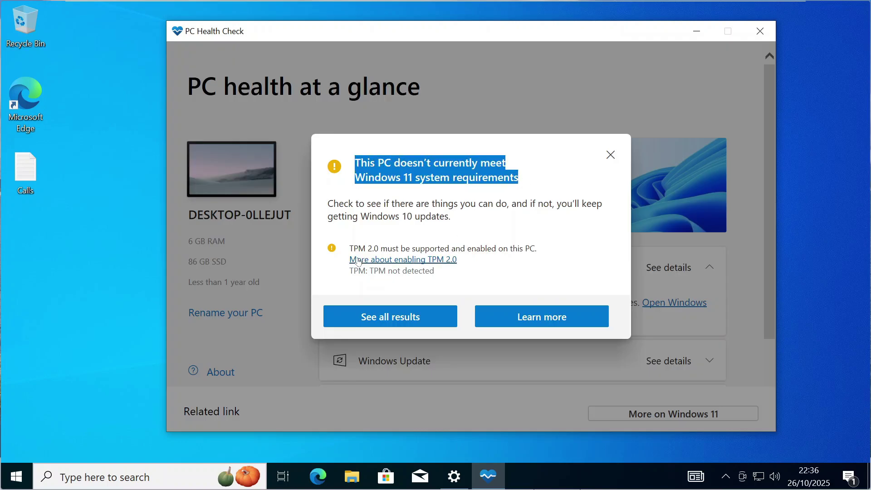
drag(350, 248, 412, 248)
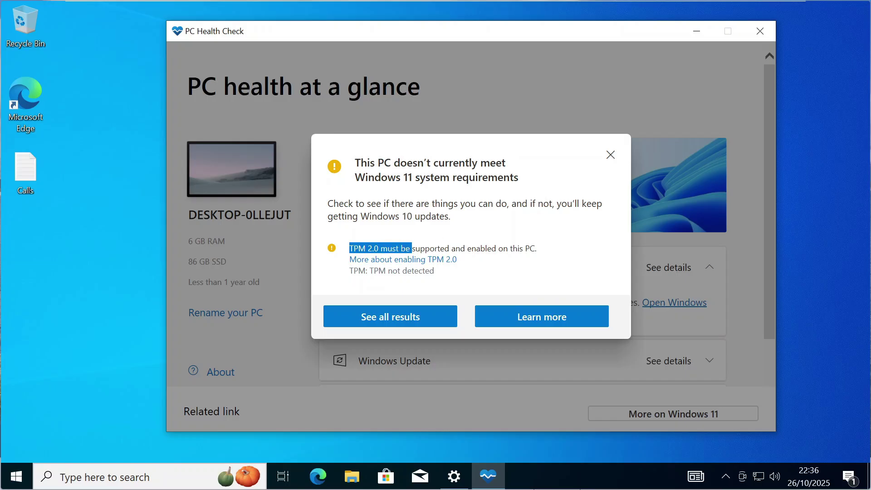
key(super)
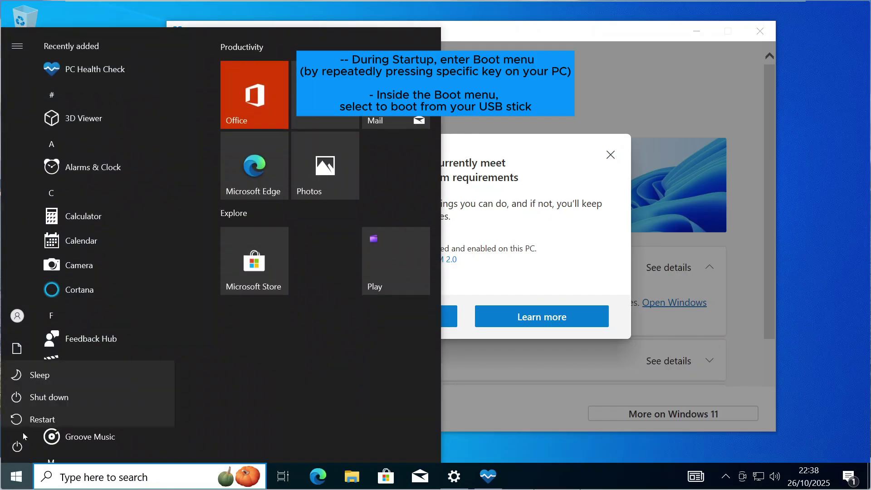
Step: Restart, boot from the EFI USB device, and accept the United Kingdom keyboard layout
click(42, 413)
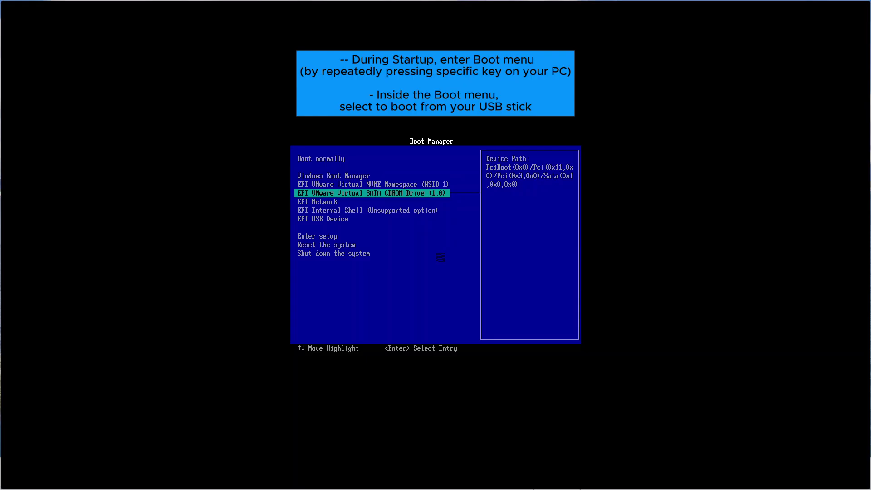
key(Down)
key(Down)
key(Down)
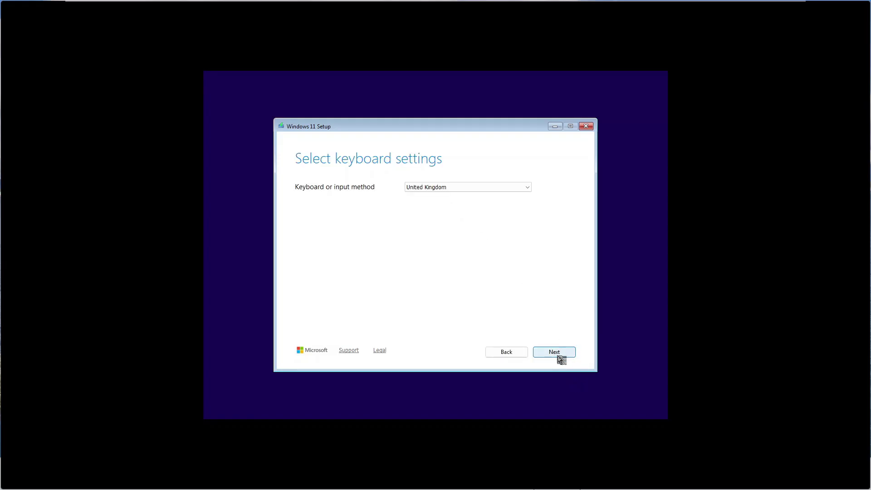
click(557, 356)
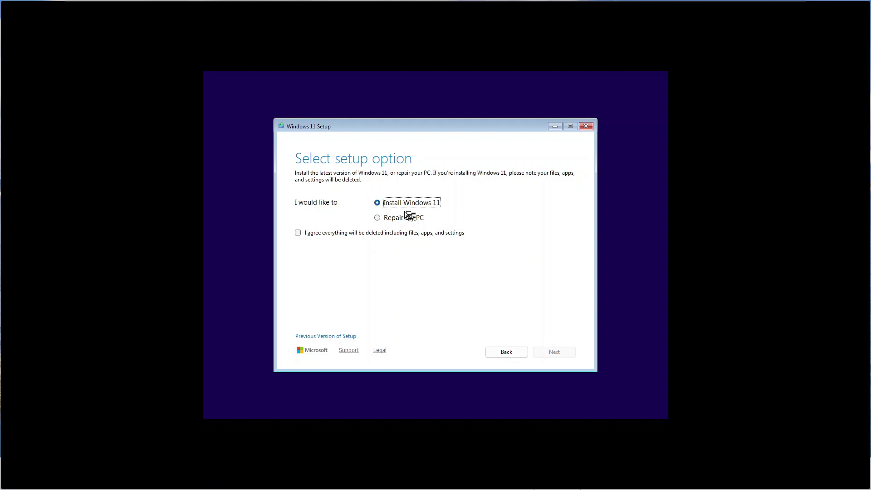
Step: Agree to deletion, skip the product key, choose Windows 11 Pro and accept the licence
click(302, 233)
click(556, 352)
click(339, 325)
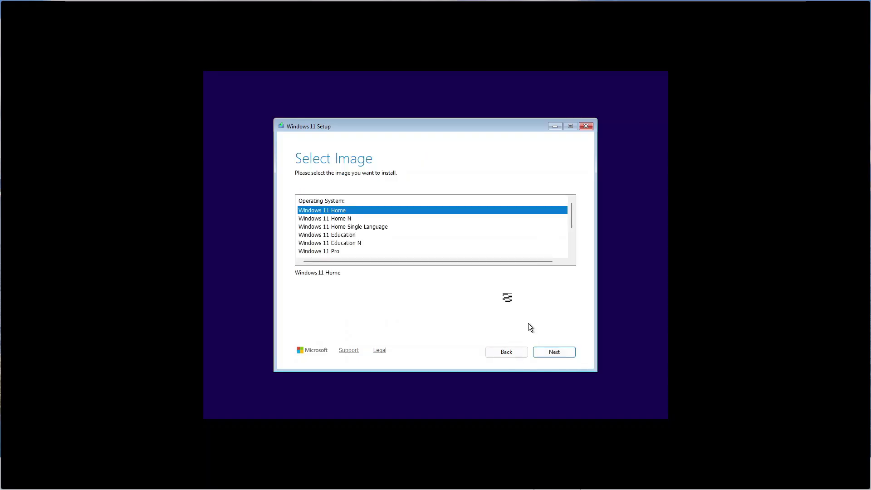
click(328, 252)
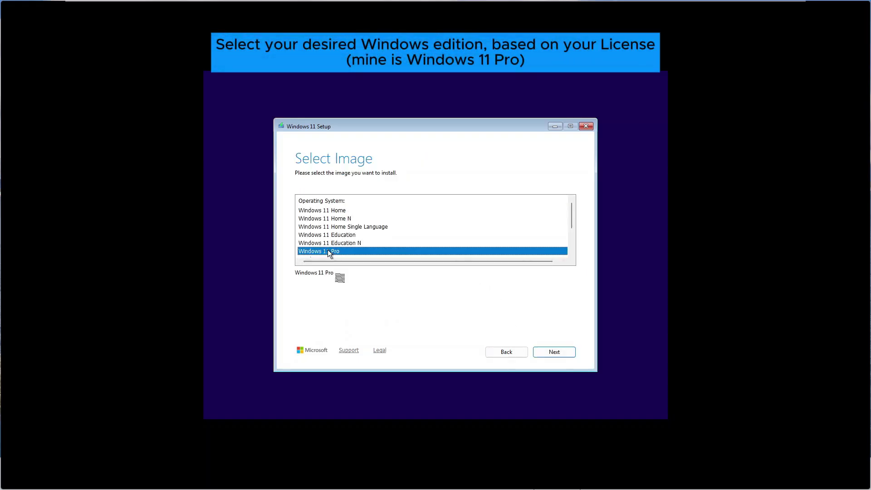
click(558, 353)
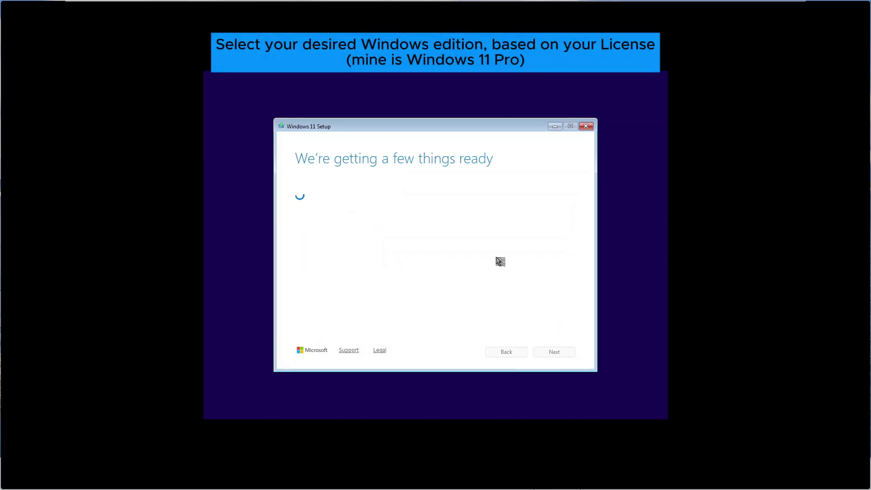
click(562, 356)
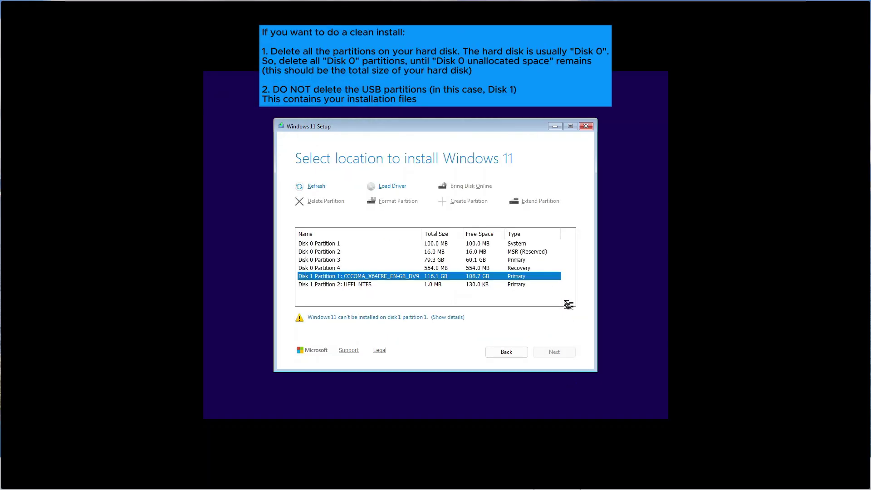
Step: Choose Disk 0 Partition 3 as the install location and start installing Windows 11
key(Up)
key(Up)
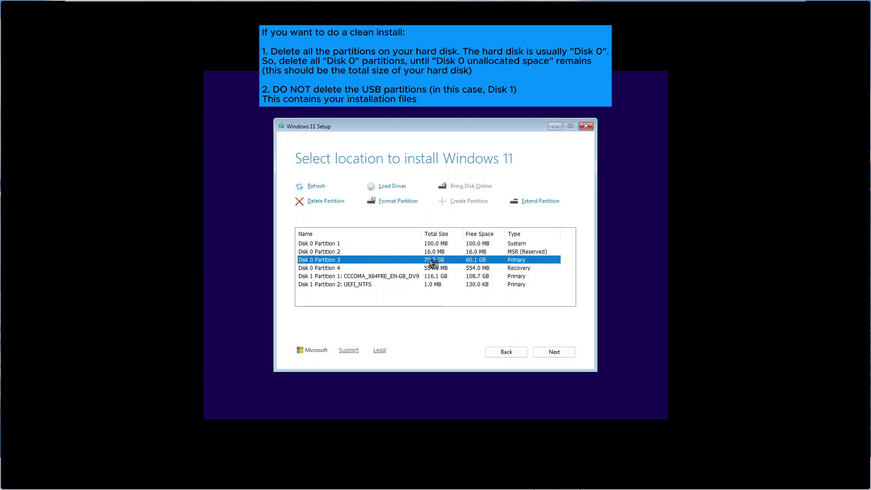
click(555, 352)
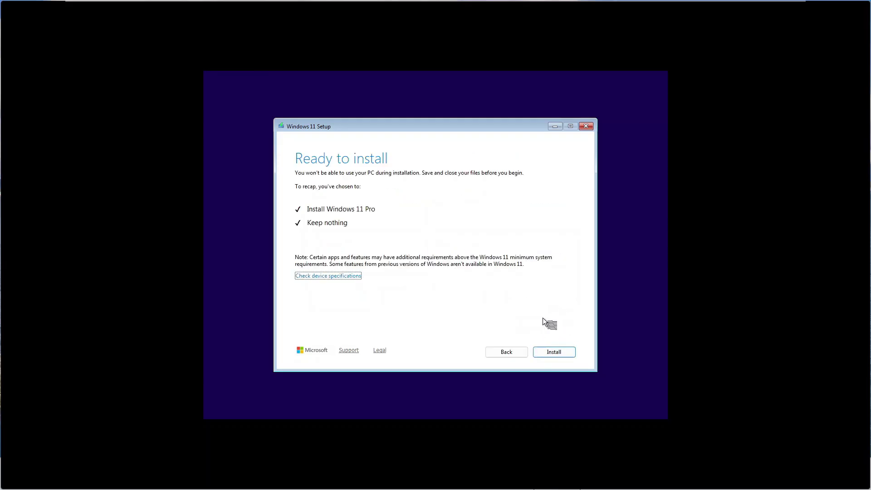
click(555, 352)
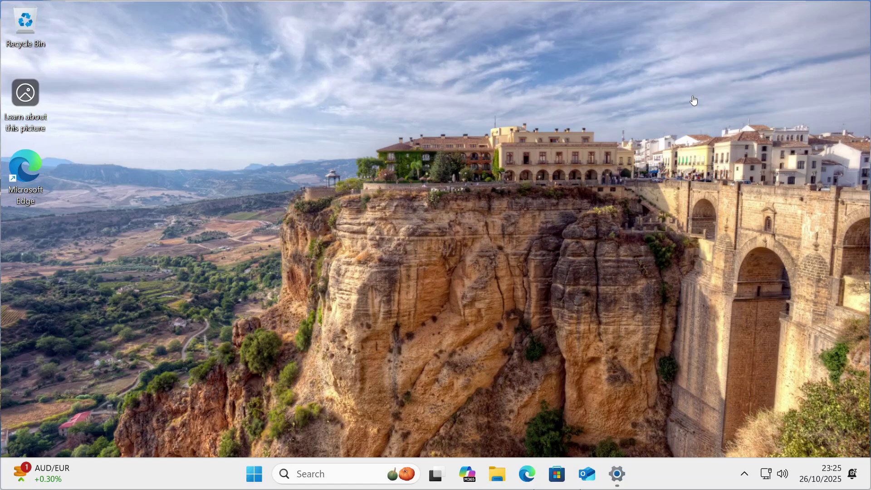
Step: Open the Start menu from the taskbar on the fresh Windows 11 desktop
click(253, 472)
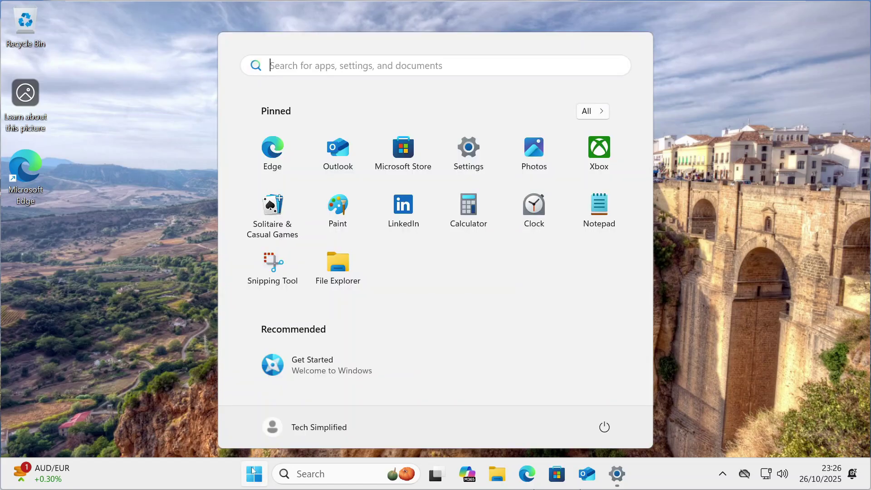